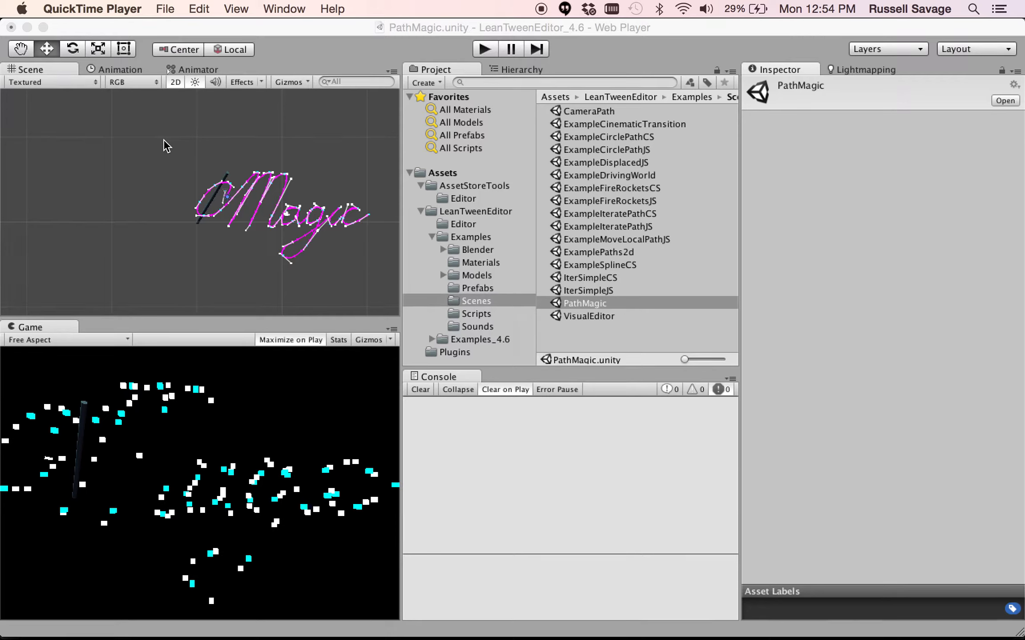
- Preview the finished example scene in play mode, then stop it
left_click(481, 45)
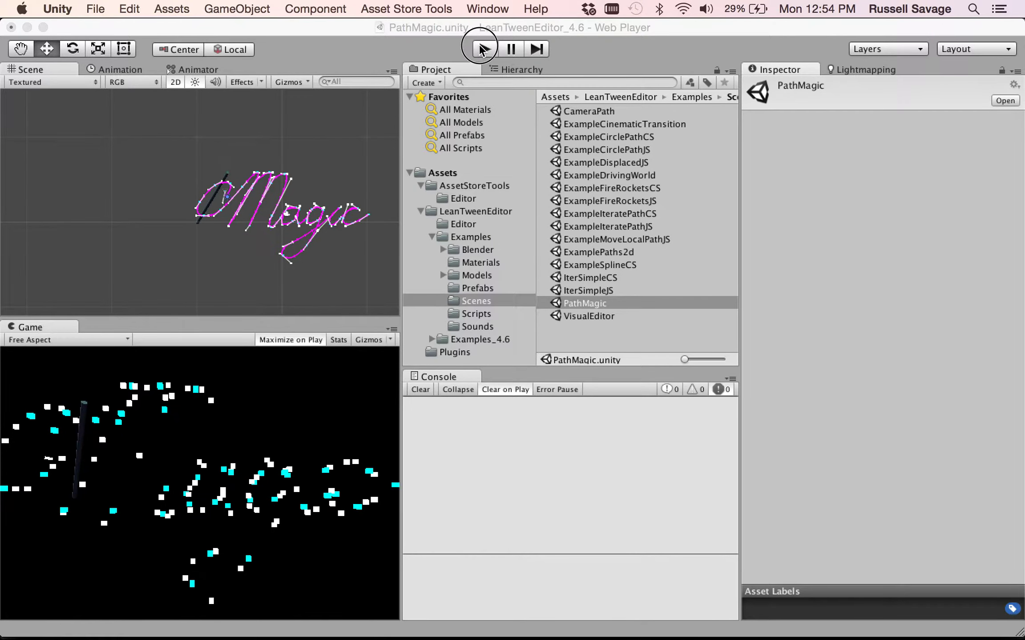
left_click(487, 50)
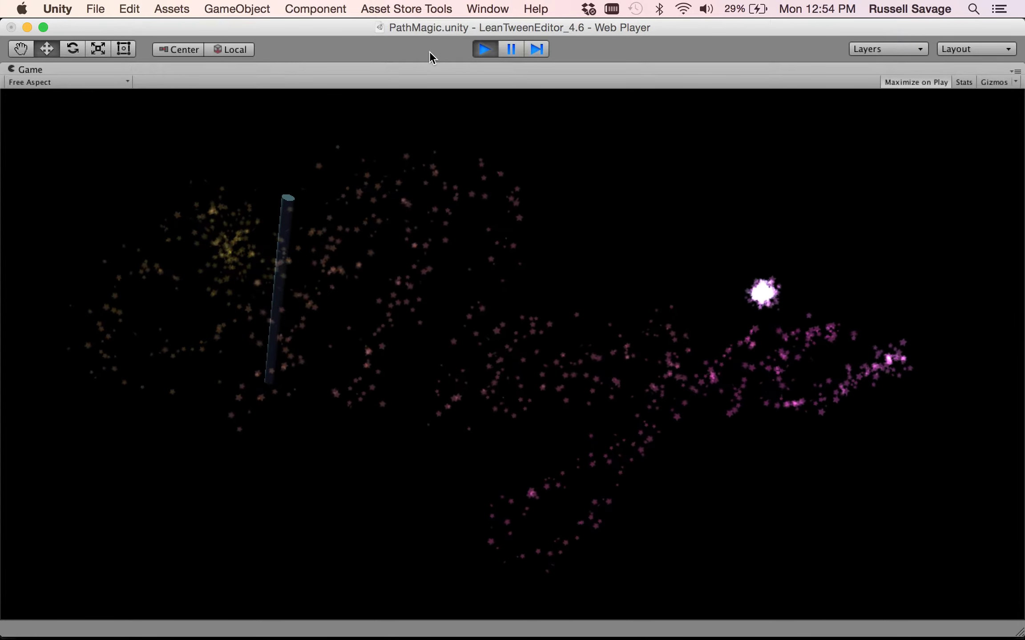
key("super+p")
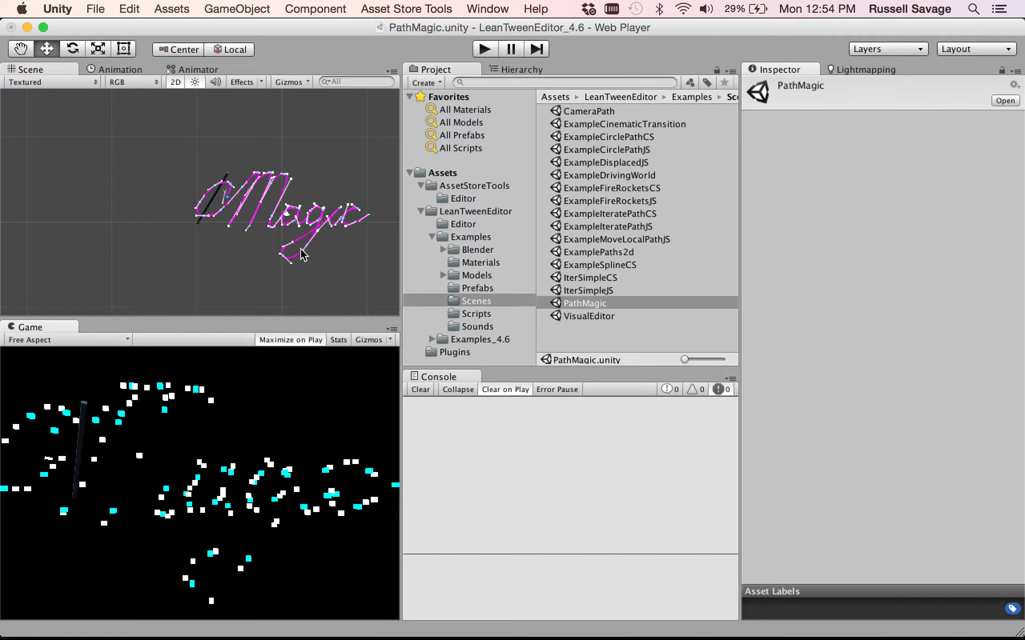
scroll(312, 226, "up", 3)
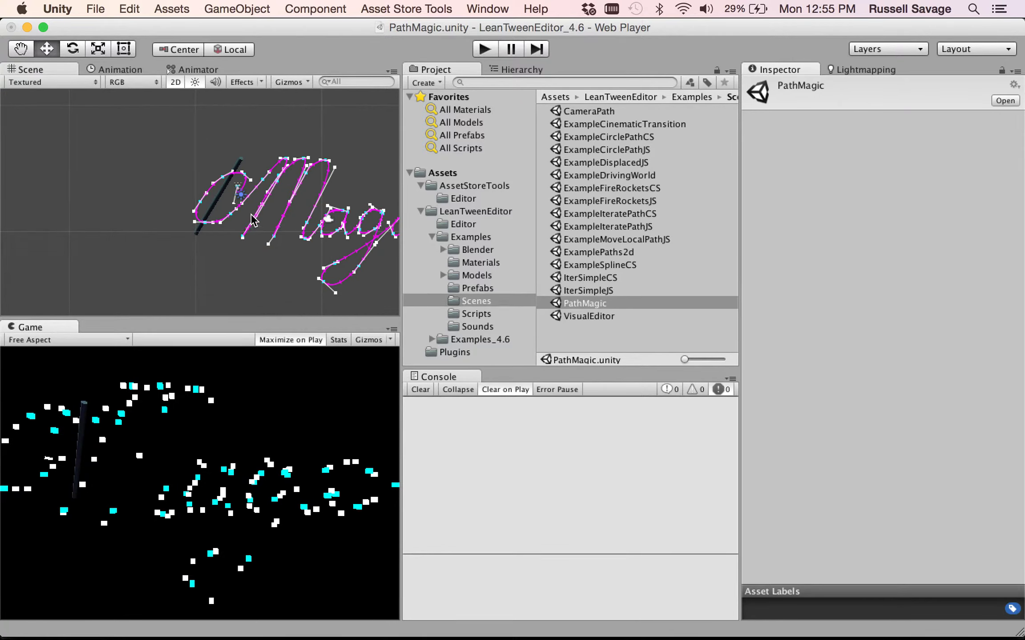
scroll(269, 202, "down", 2)
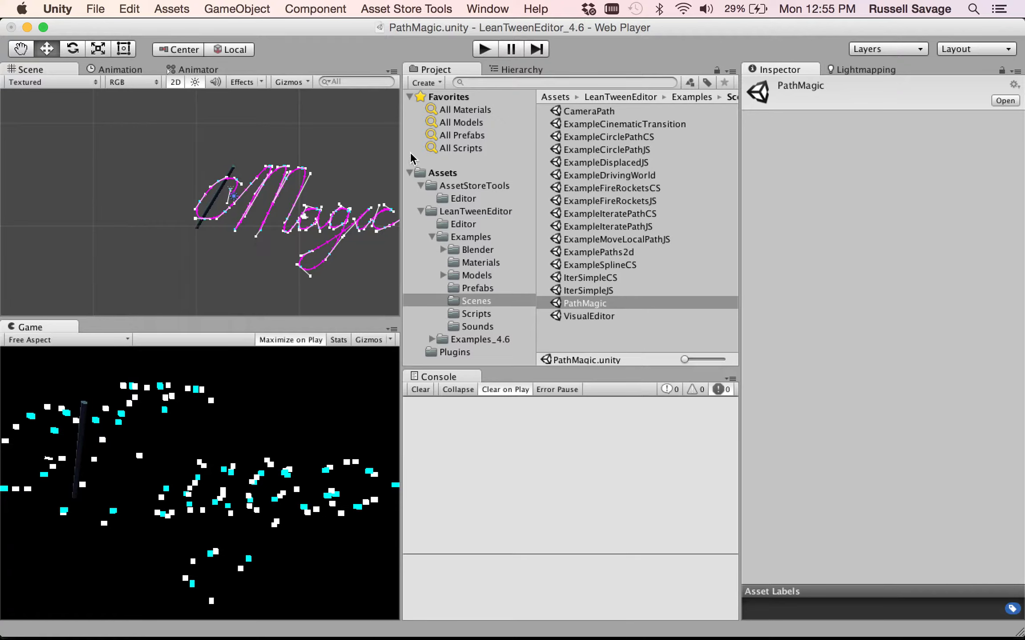
- Open the PathMagicTutorial scene from Assets, discarding the PathMagic changes
left_click(450, 185)
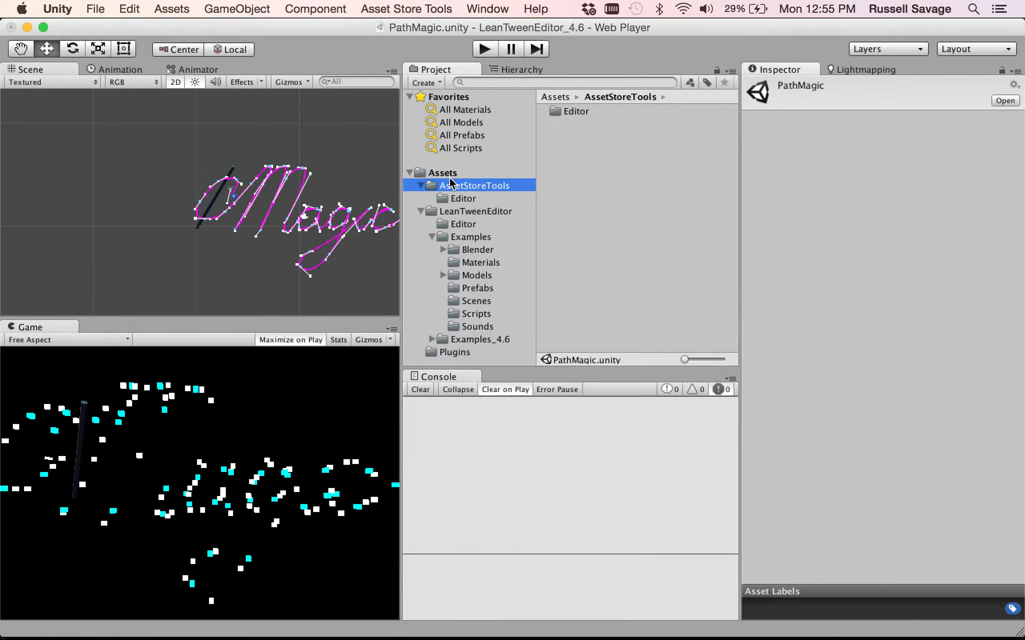
left_click(449, 174)
double_click(565, 134)
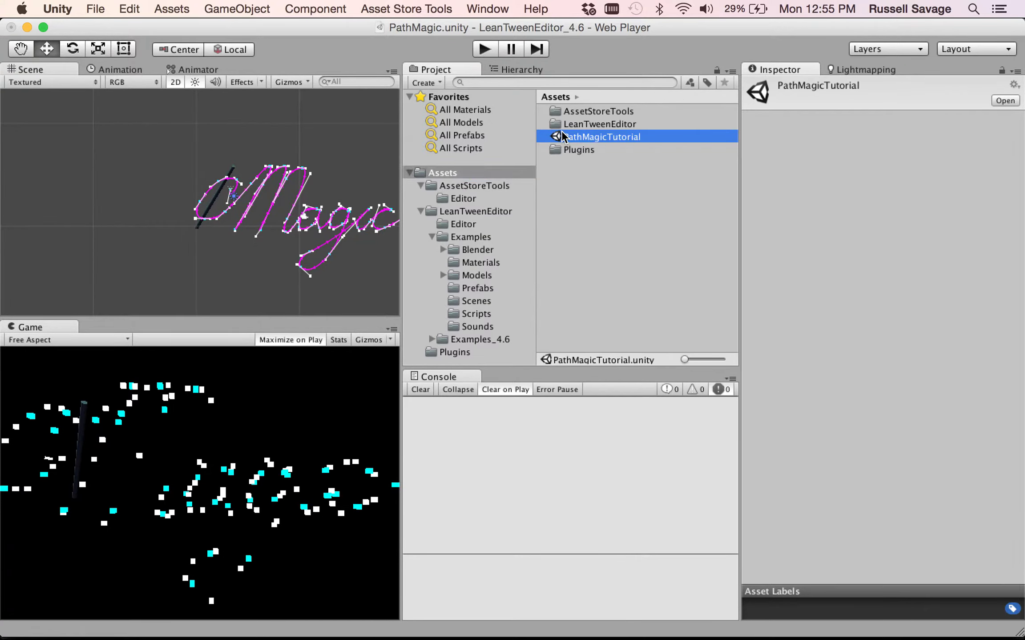
left_click(458, 241)
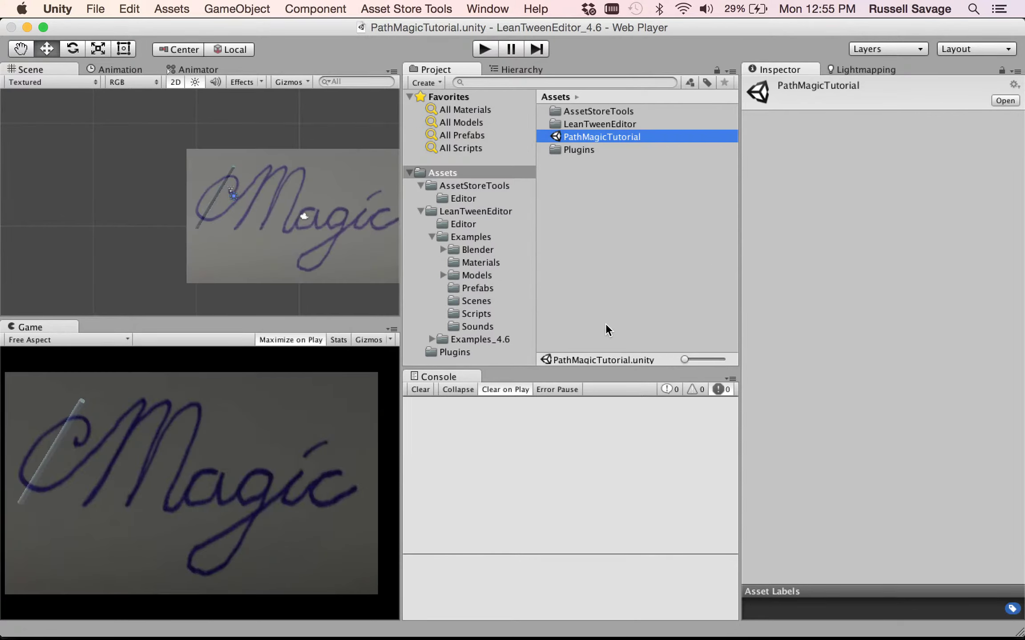
- Show the Hierarchy with Main Camera, Reference, MagicParticle, Directional light and Wand
scroll(182, 221, "down", 3)
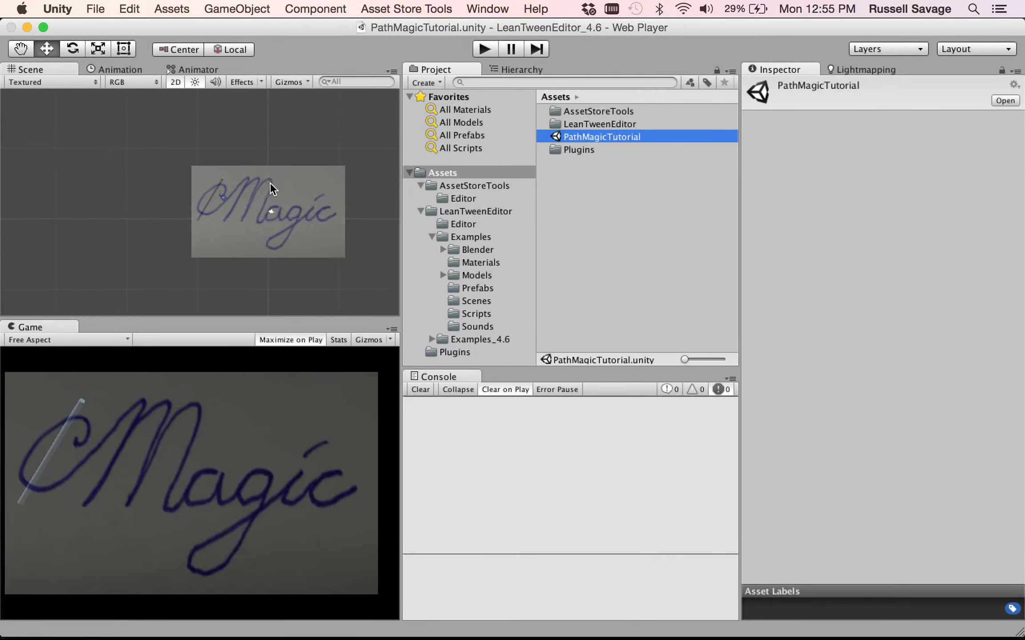
scroll(270, 182, "up", 3)
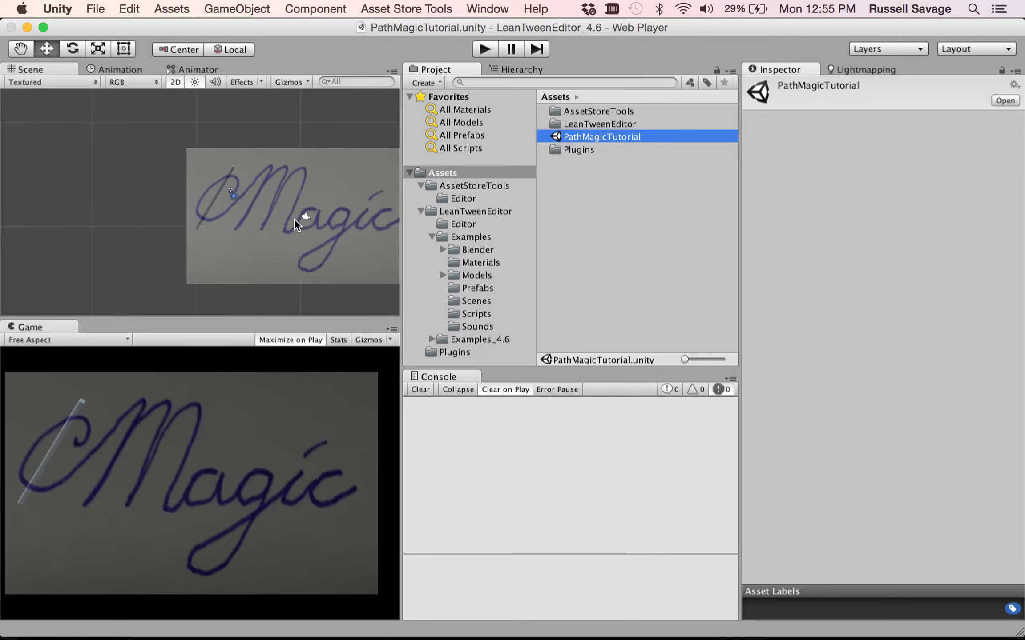
scroll(294, 220, "down", 2)
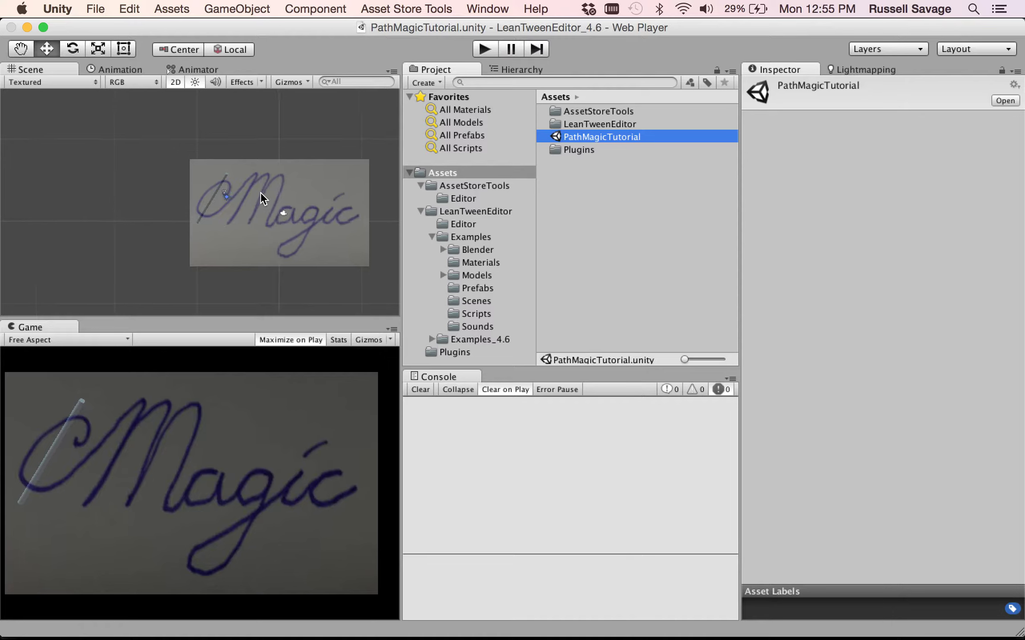
scroll(260, 192, "up", 2)
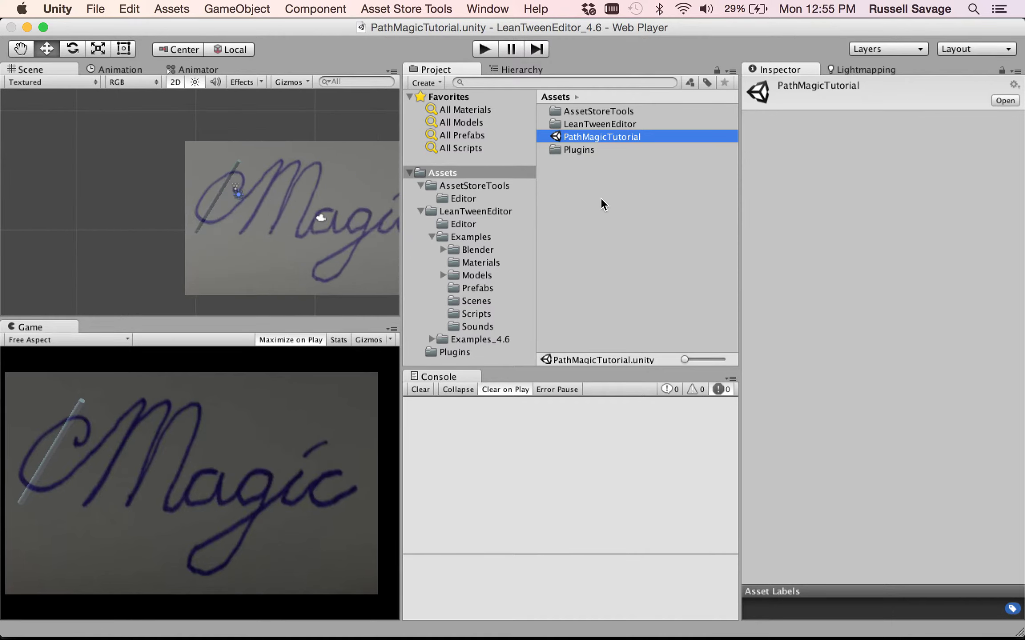
left_click(502, 72)
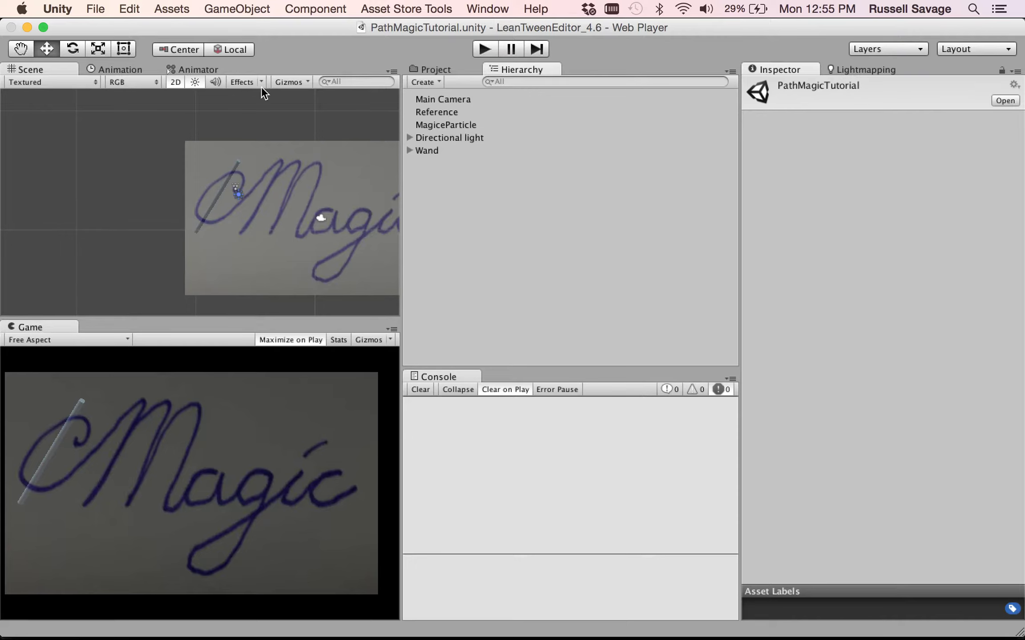
- Toggle the Scene view out of 2D and back, then add a LeanTweenPath via Create Other
left_click(175, 83)
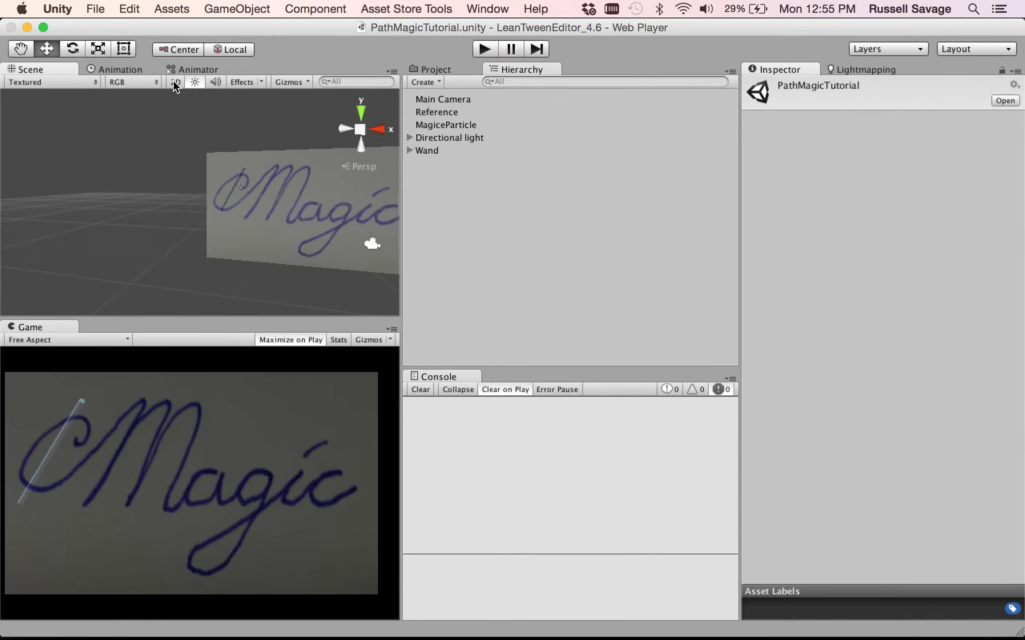
left_click(174, 82)
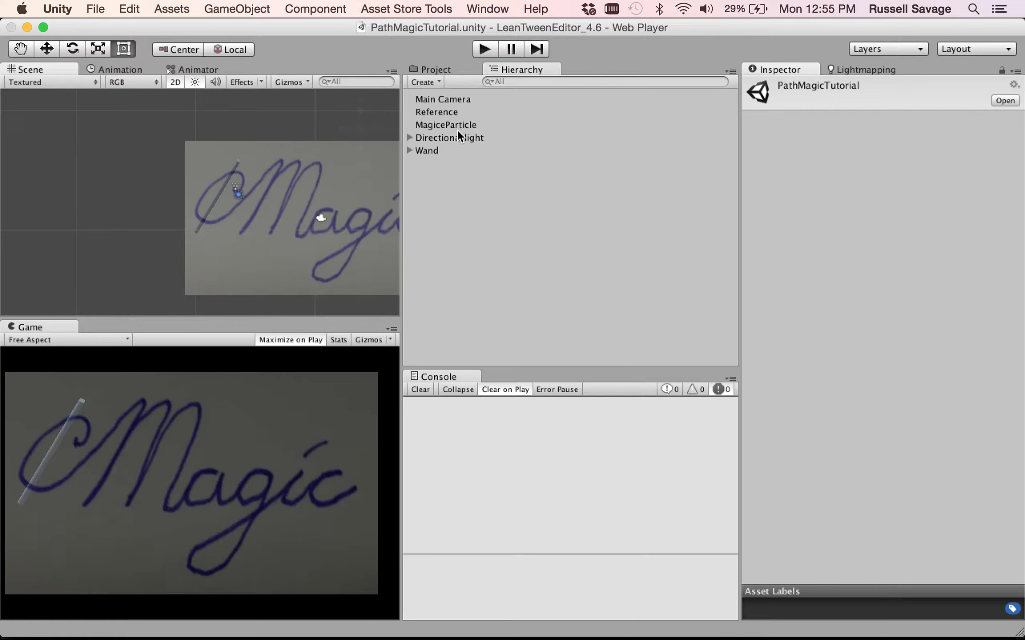
left_click(429, 78)
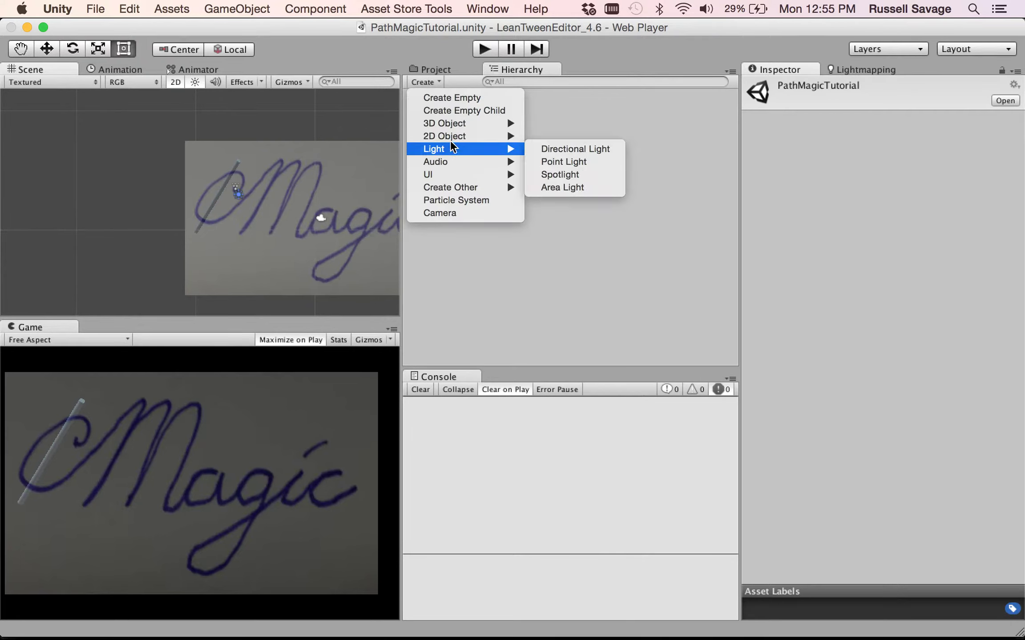
mouse_move(464, 125)
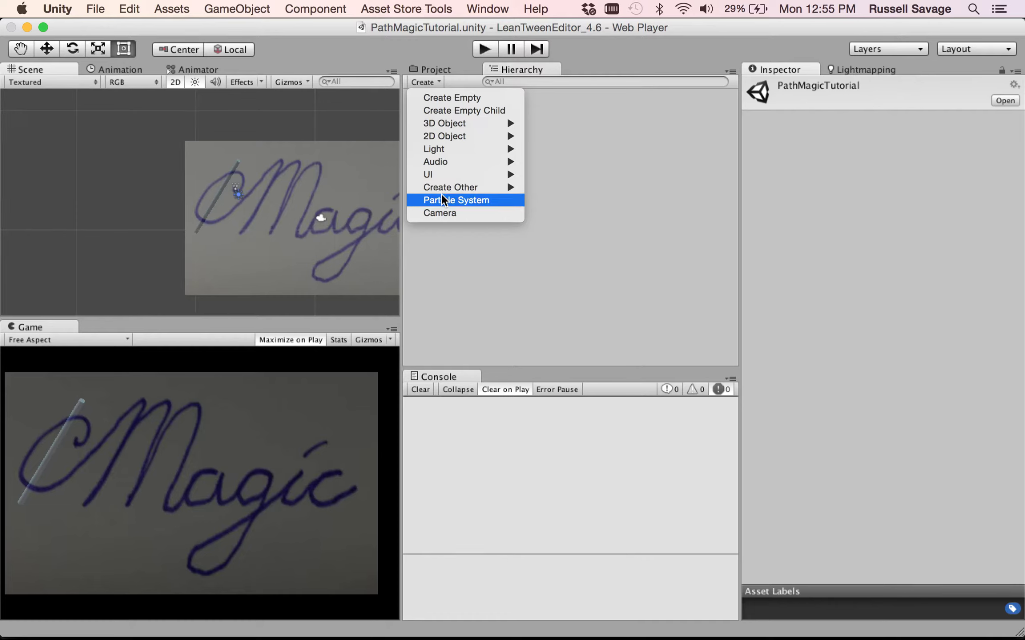
mouse_move(445, 187)
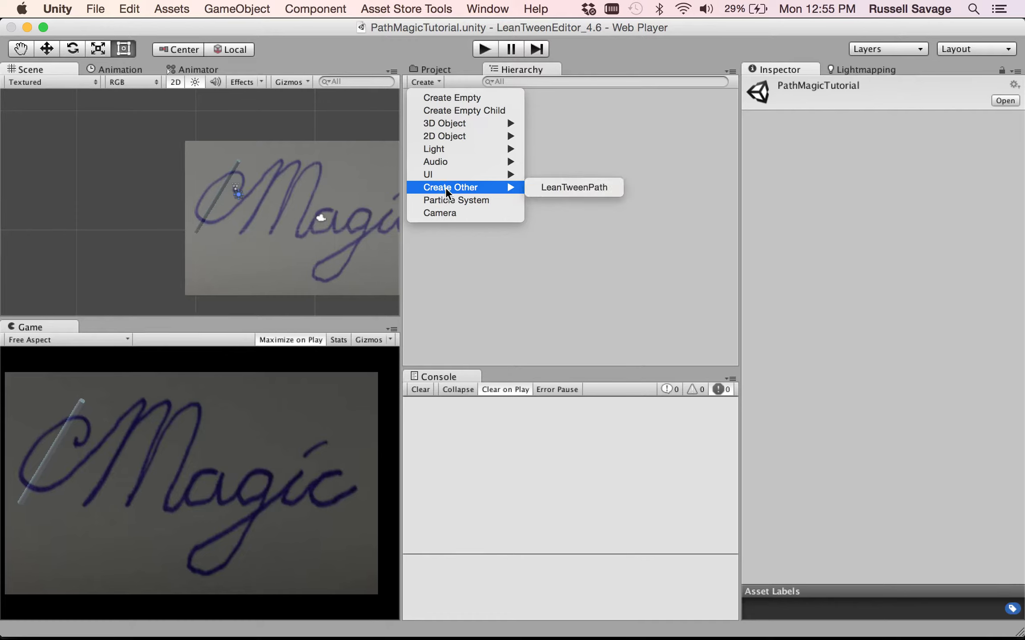
left_click(557, 184)
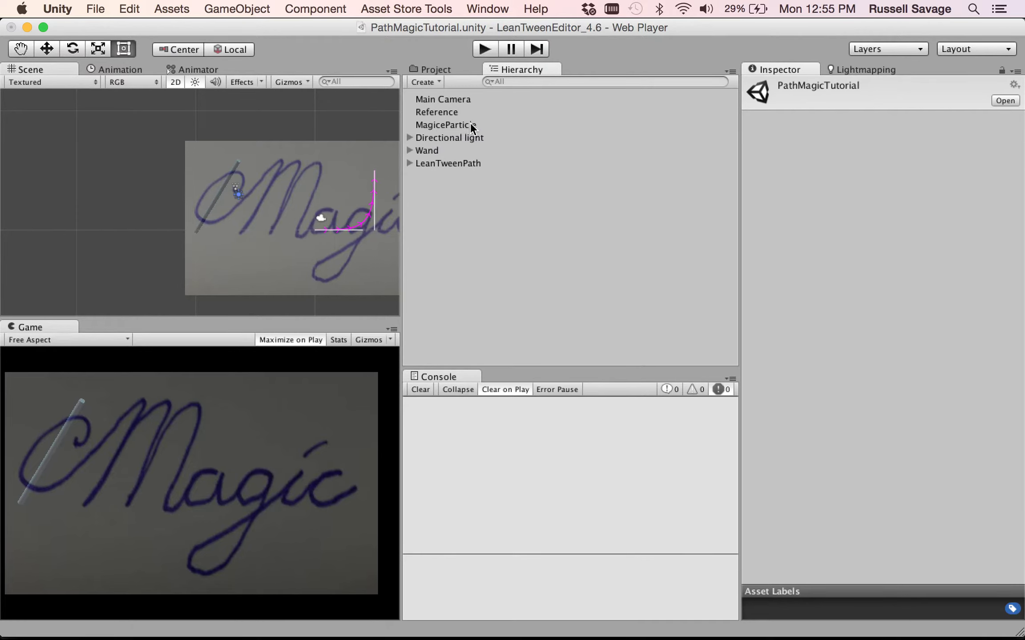
scroll(350, 189, "up", 2)
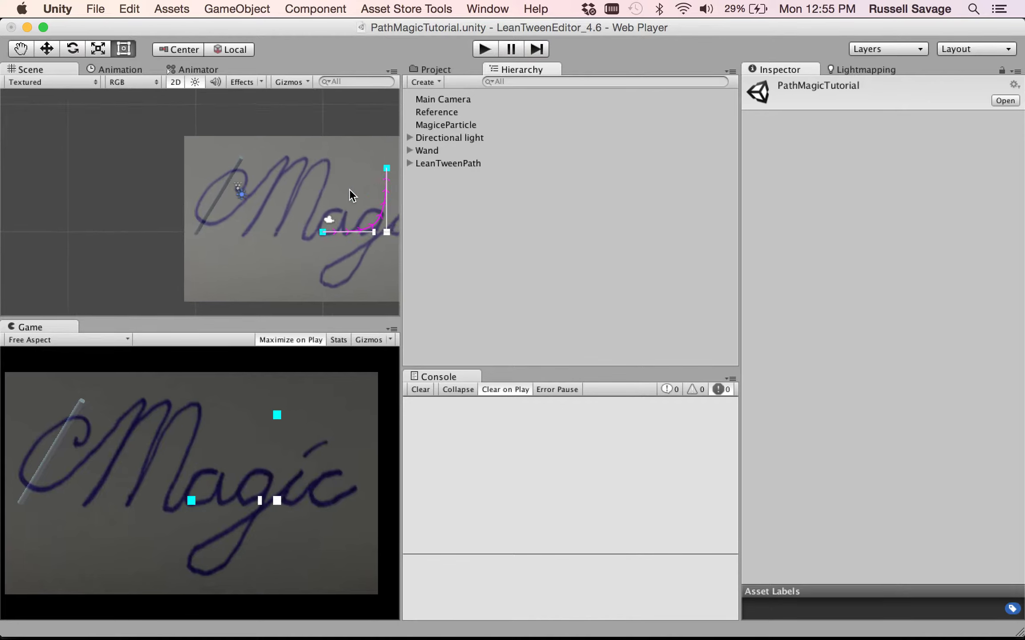
- Move path point node1 to X -7, Y 3.5 on the Magic curl
left_click(334, 234)
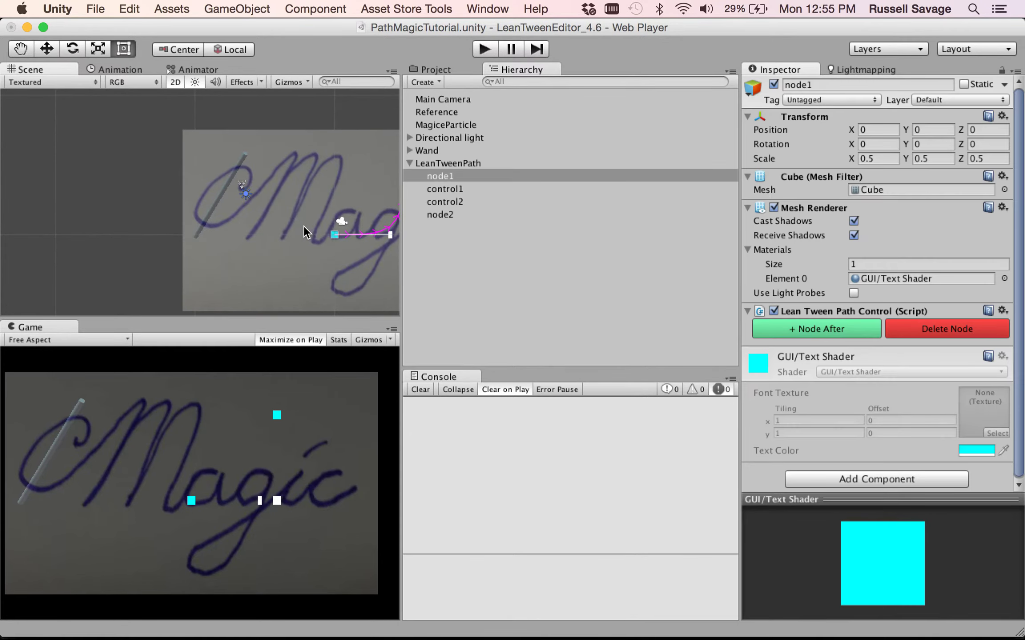
key("f")
scroll(317, 219, "down", 5)
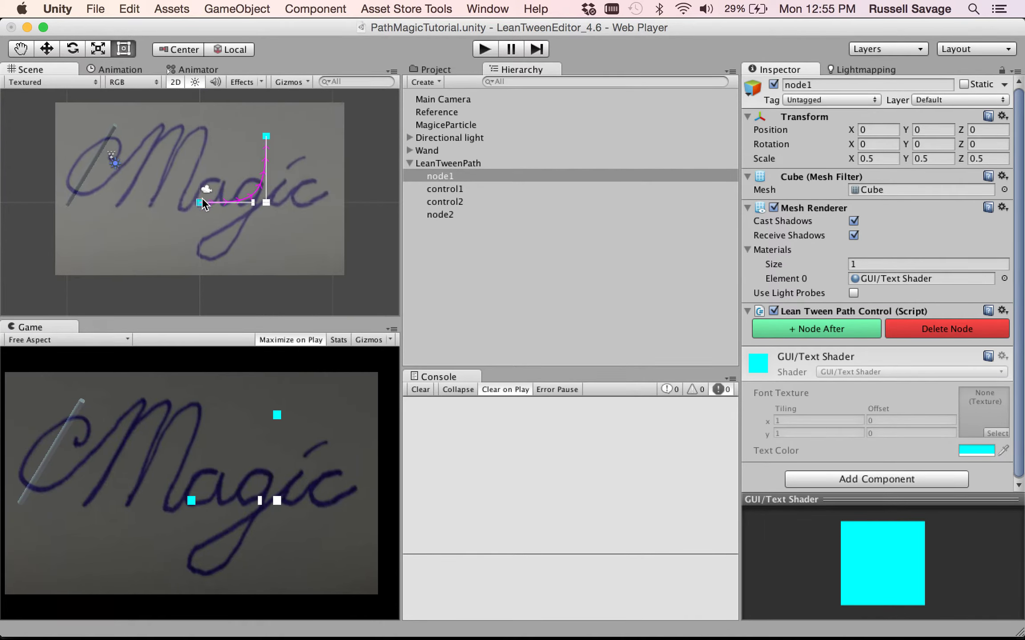
left_click(436, 190)
left_click(443, 177)
key("w")
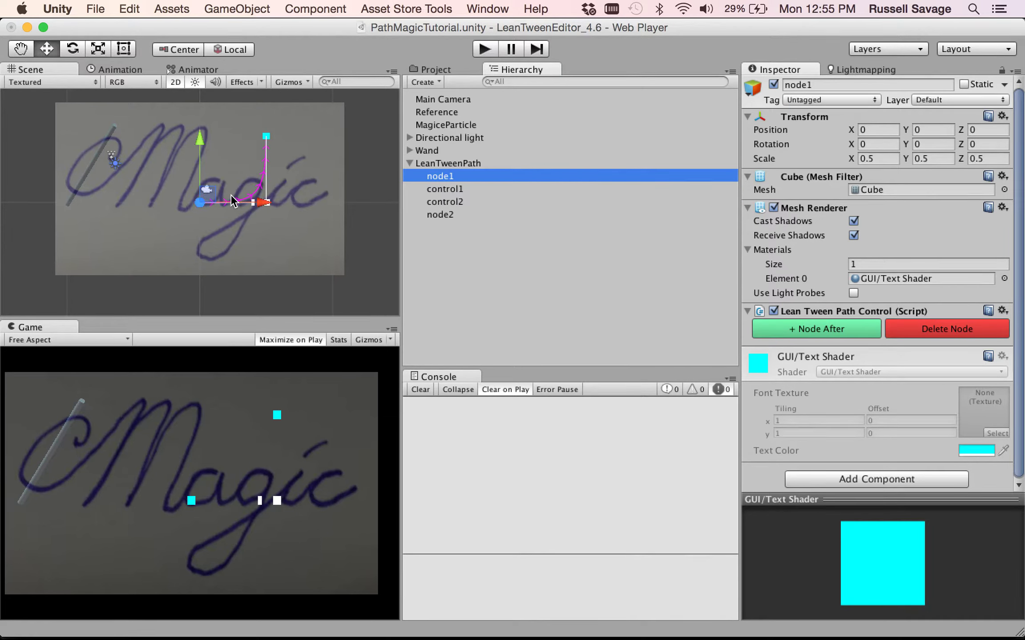
left_click_drag(263, 207, 185, 205)
left_click_drag(125, 154, 125, 109)
mouse_move(183, 165)
left_mouse_down()
mouse_move(155, 164)
mouse_move(165, 163)
left_mouse_up()
left_click_drag(109, 113, 108, 108)
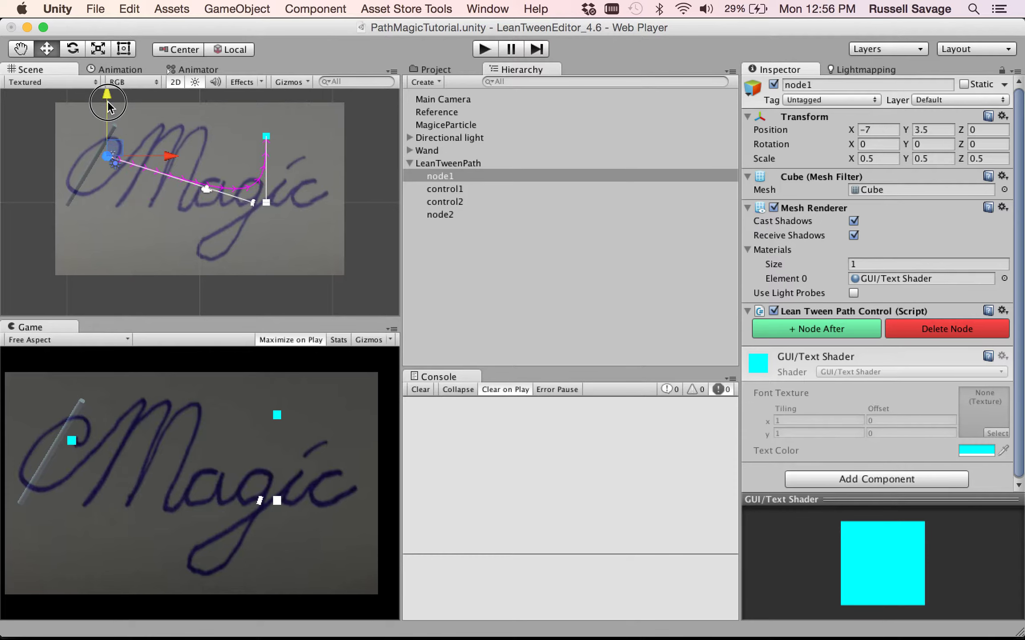
- Move control1, control2 and node2 together up and left beside node1
left_click(465, 201)
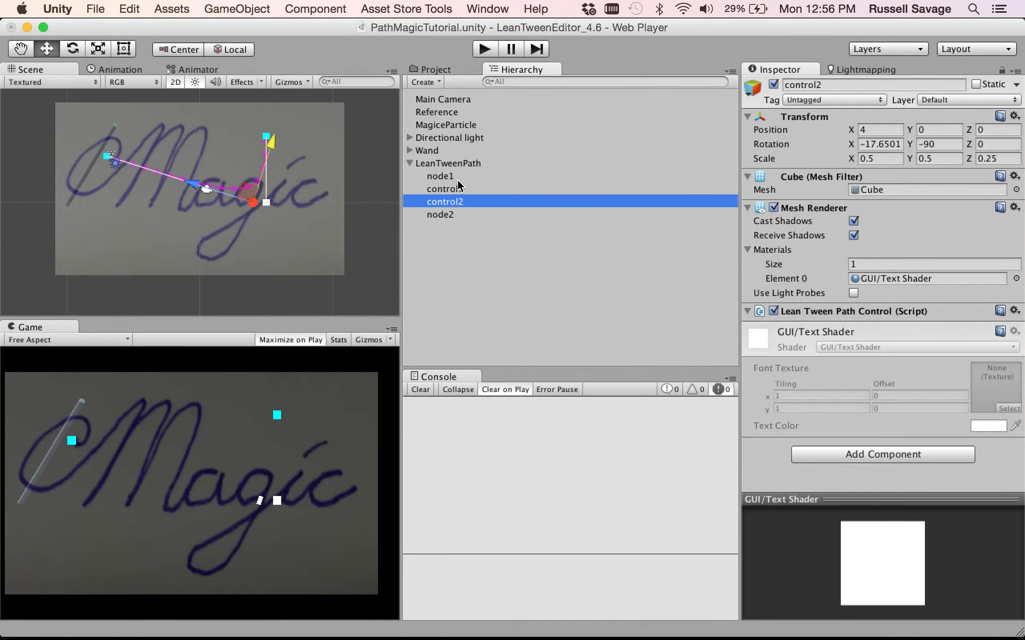
left_click(457, 187)
left_click(452, 214, "shift")
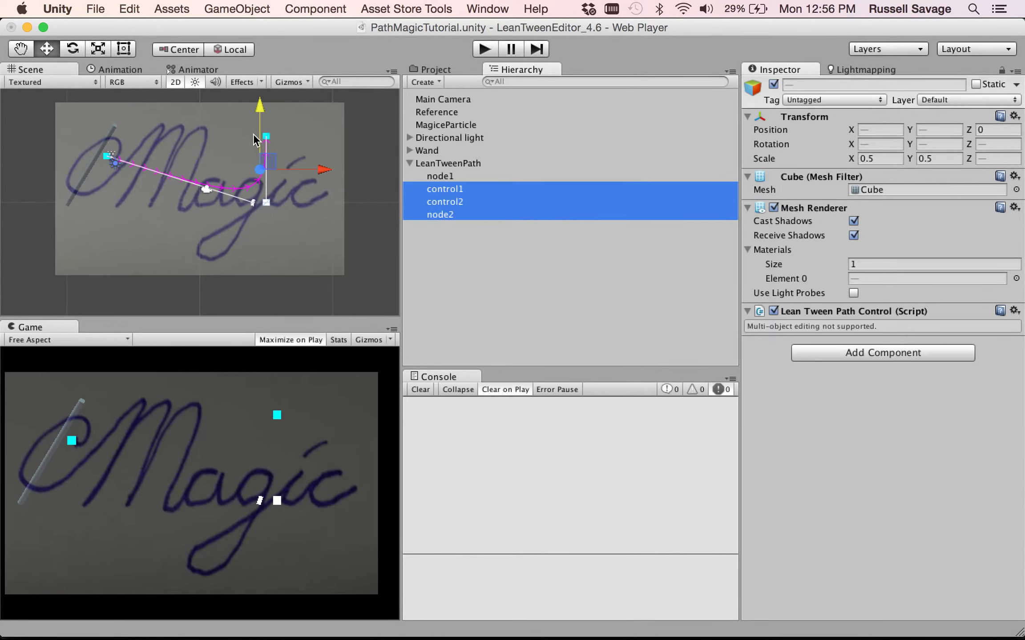
left_click_drag(261, 131, 260, 83)
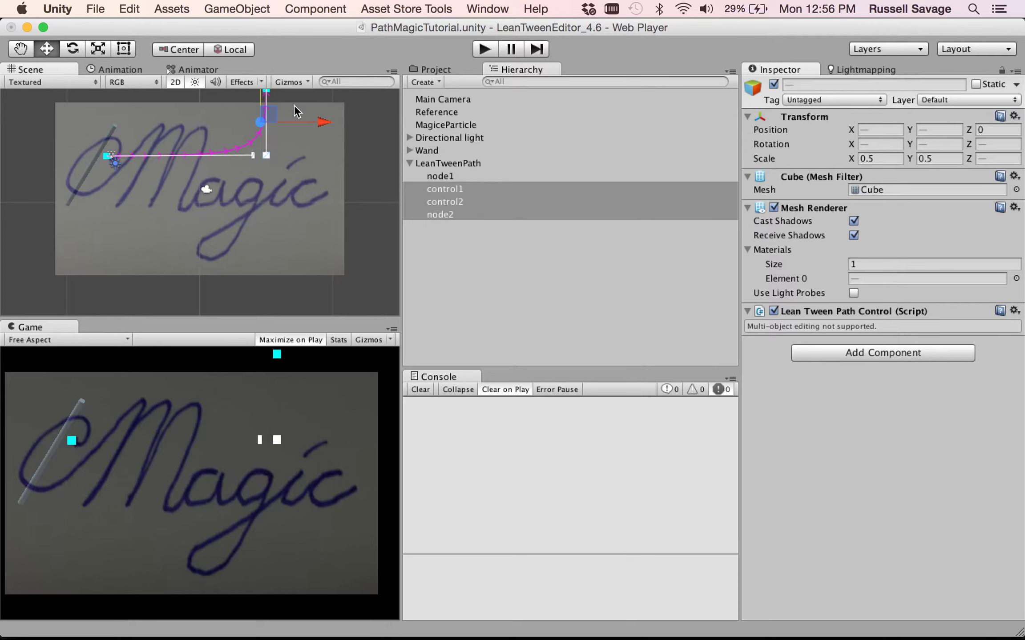
left_click_drag(327, 122, 197, 137)
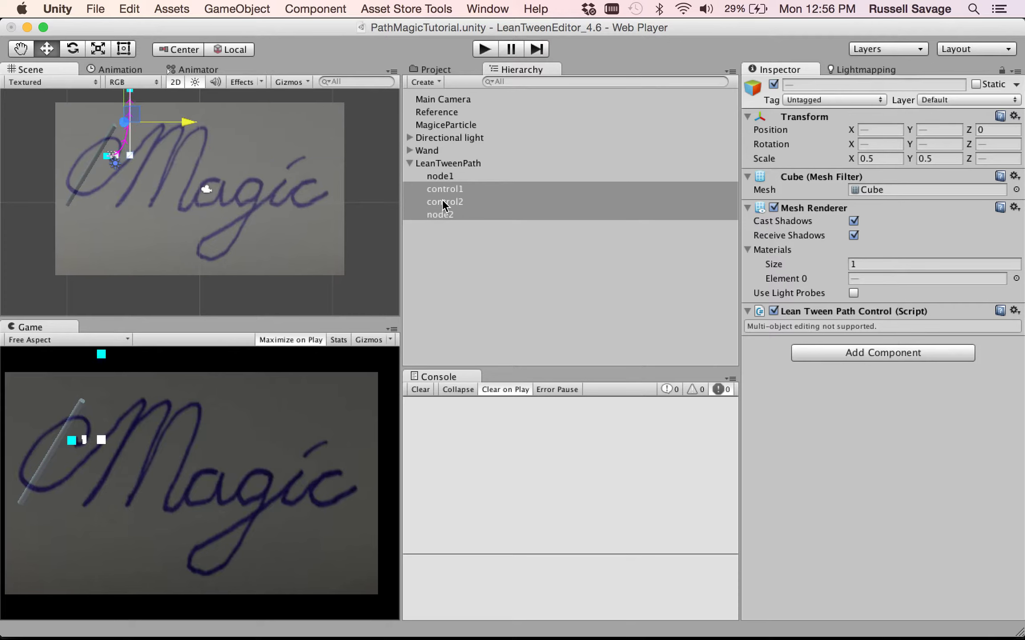
left_click(443, 216)
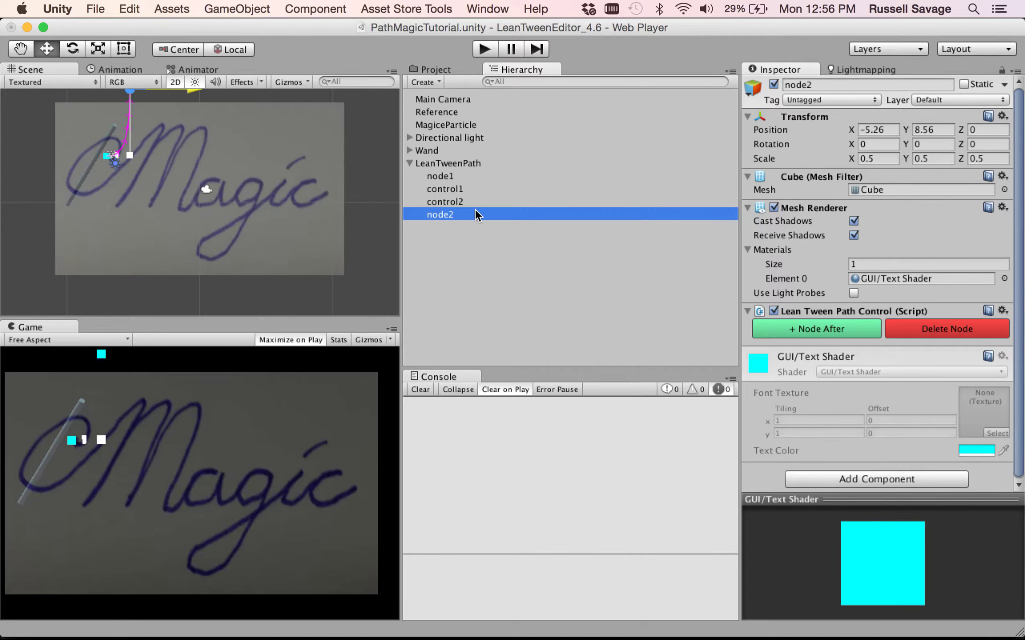
- Move node2 down and left to about X -7.67, Y 4.42
scroll(169, 198, "down", 3)
scroll(161, 165, "down", 2)
left_click(157, 96)
left_click_drag(156, 95, 150, 129)
left_click_drag(218, 169, 197, 165)
key("f")
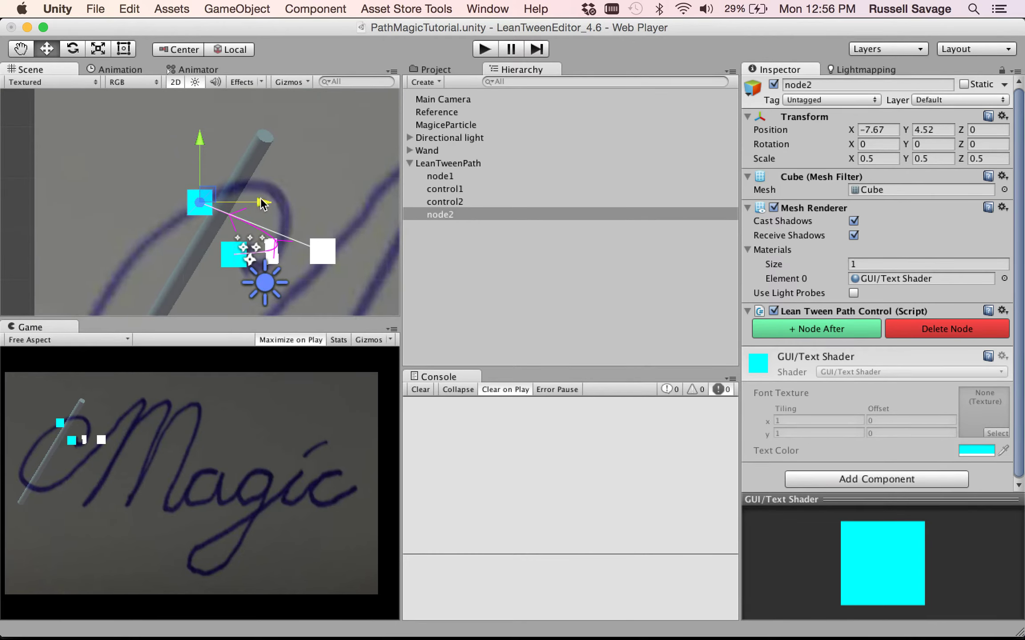
- Place control1 at about X -5.7, Y 5.19
left_click(442, 176)
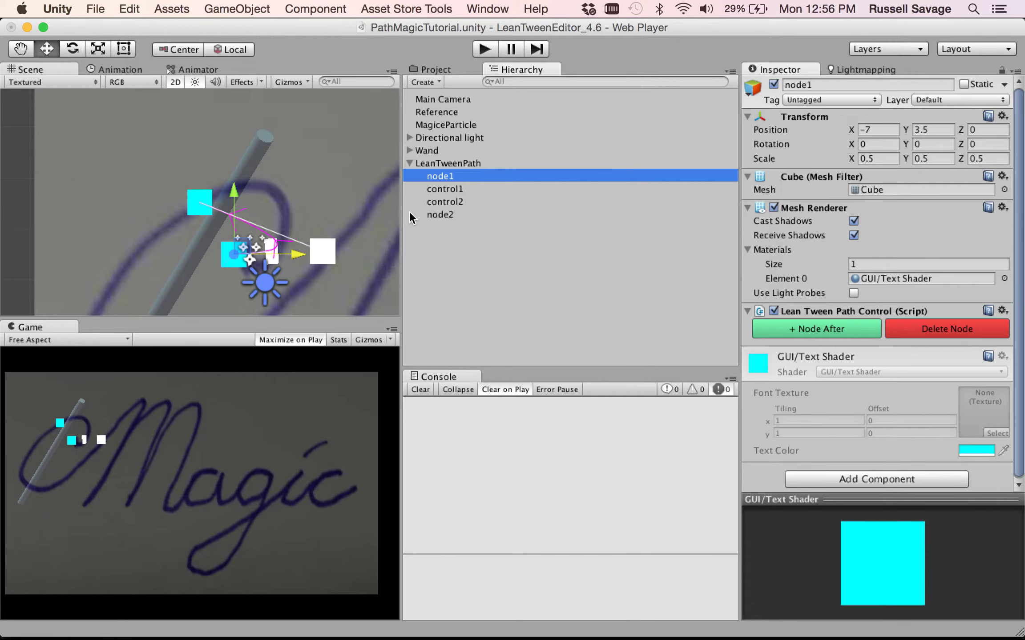
left_click(445, 189)
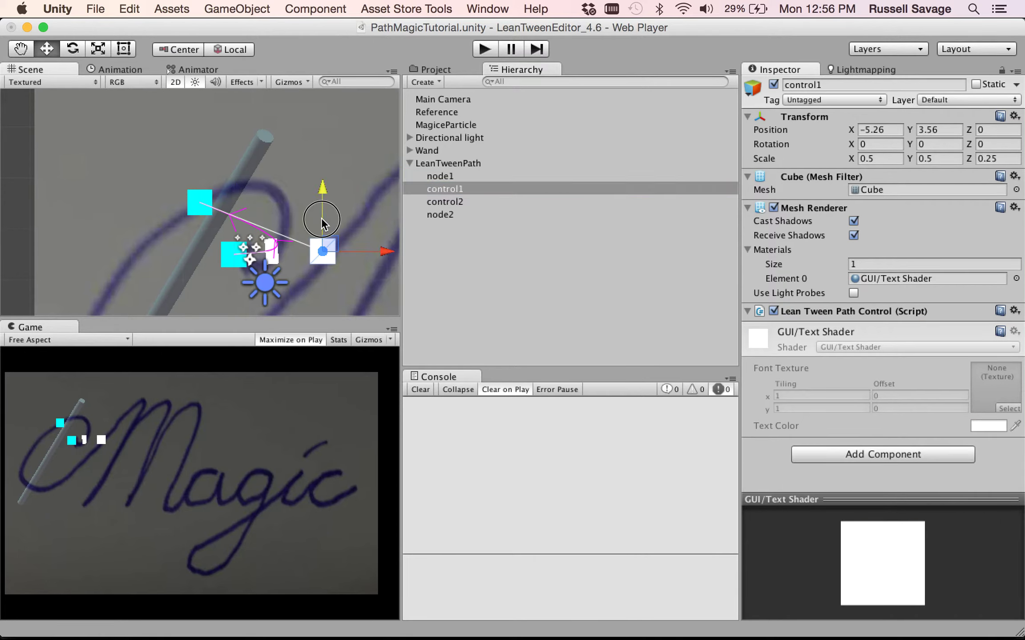
left_click_drag(323, 221, 322, 151)
left_click_drag(378, 183, 330, 182)
left_click_drag(279, 151, 280, 136)
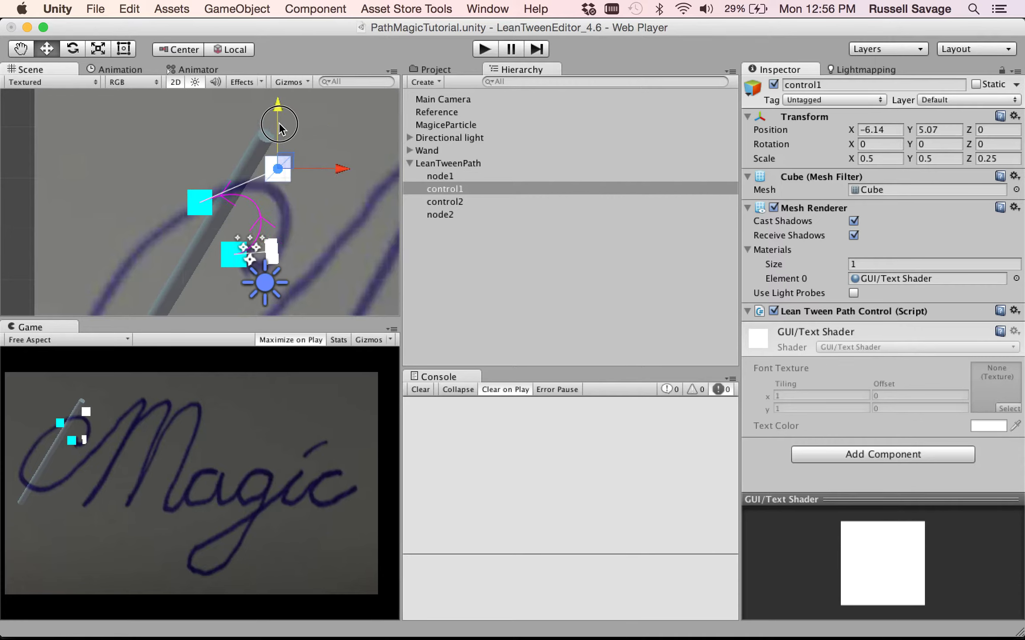
left_click_drag(332, 169, 354, 169)
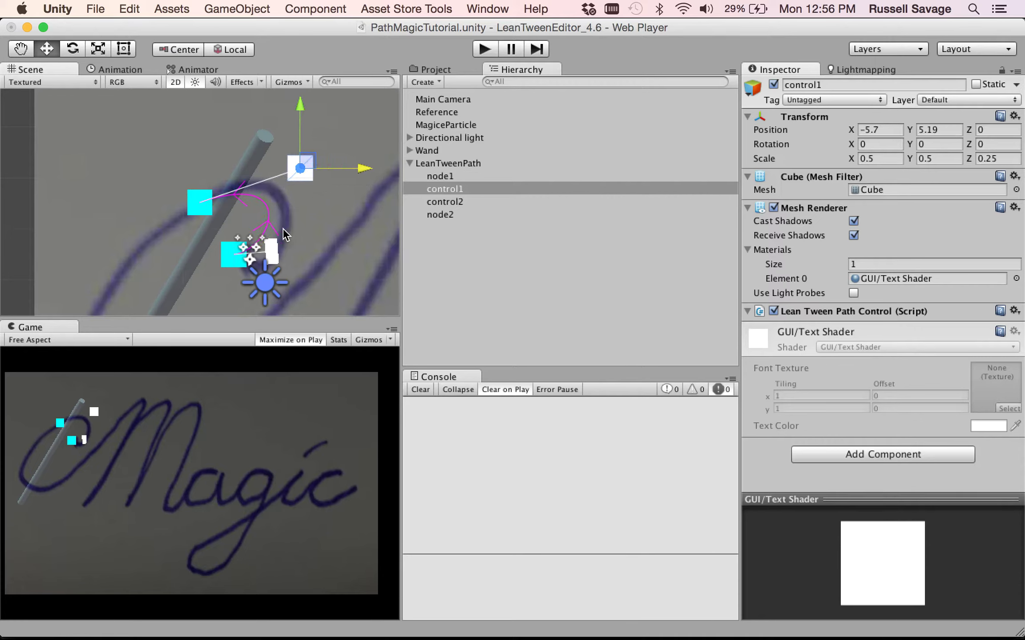
- Shift control2 to about X -5.56 and node1 to about X -6.7, then append a segment after node2
left_click(273, 252)
left_click_drag(208, 262, 247, 258)
left_click(225, 262)
left_click_drag(233, 214, 235, 232)
left_click_drag(296, 272, 325, 277)
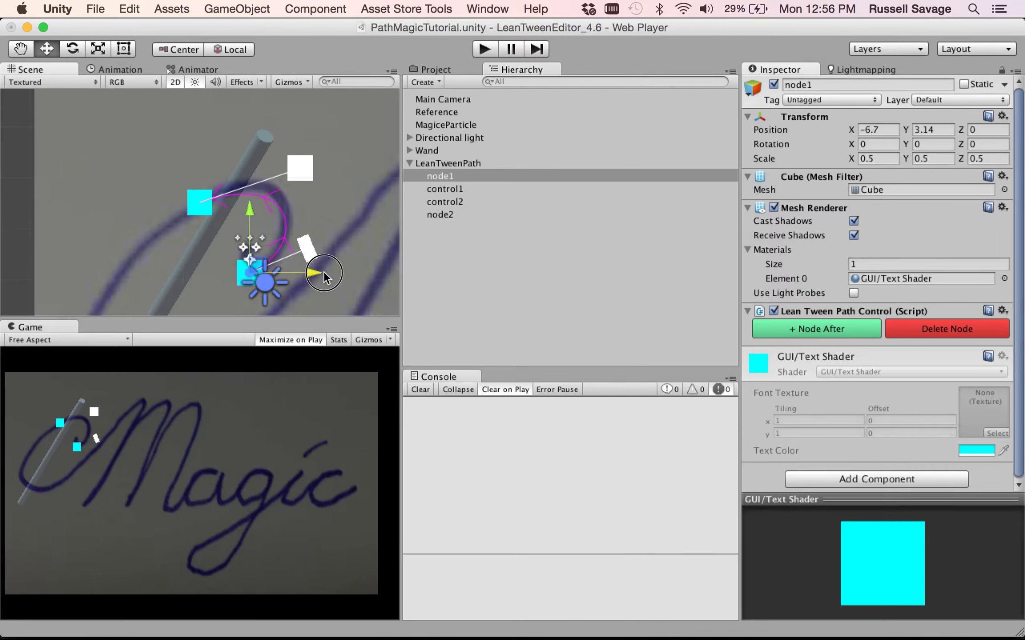
left_click(198, 202)
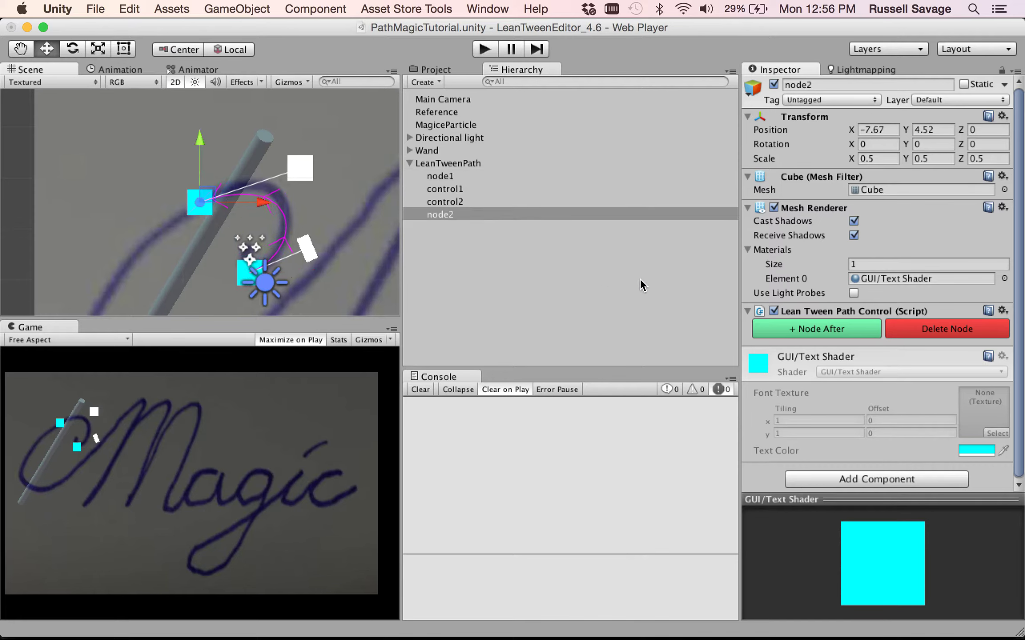
left_click(818, 328)
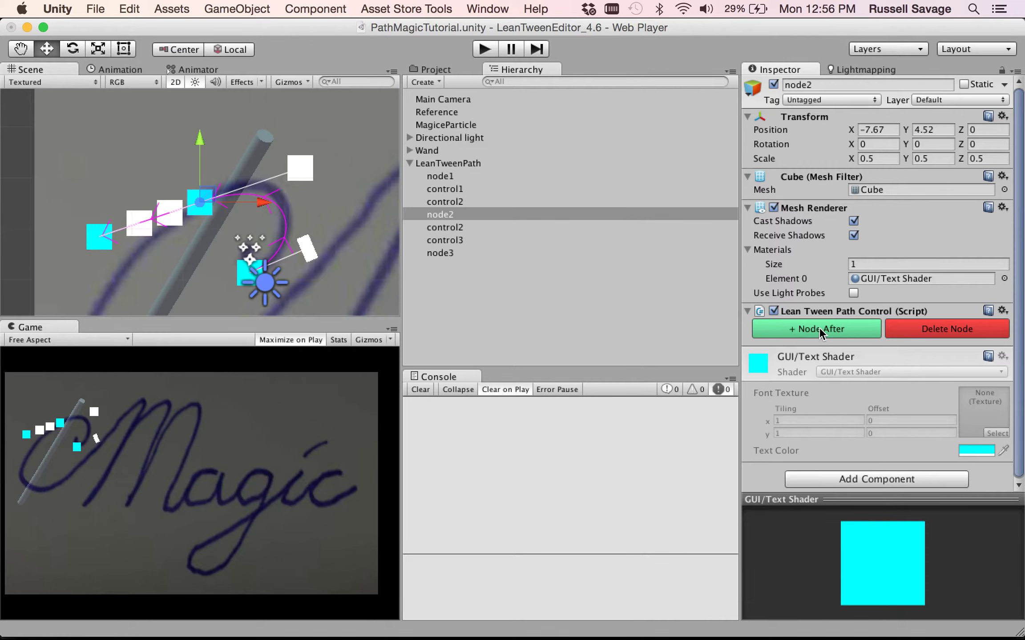
- Lower node3 toward the loop's bottom and control2 to Y 3.63, then append a segment after node3
left_click(94, 233)
left_click_drag(100, 177, 100, 243)
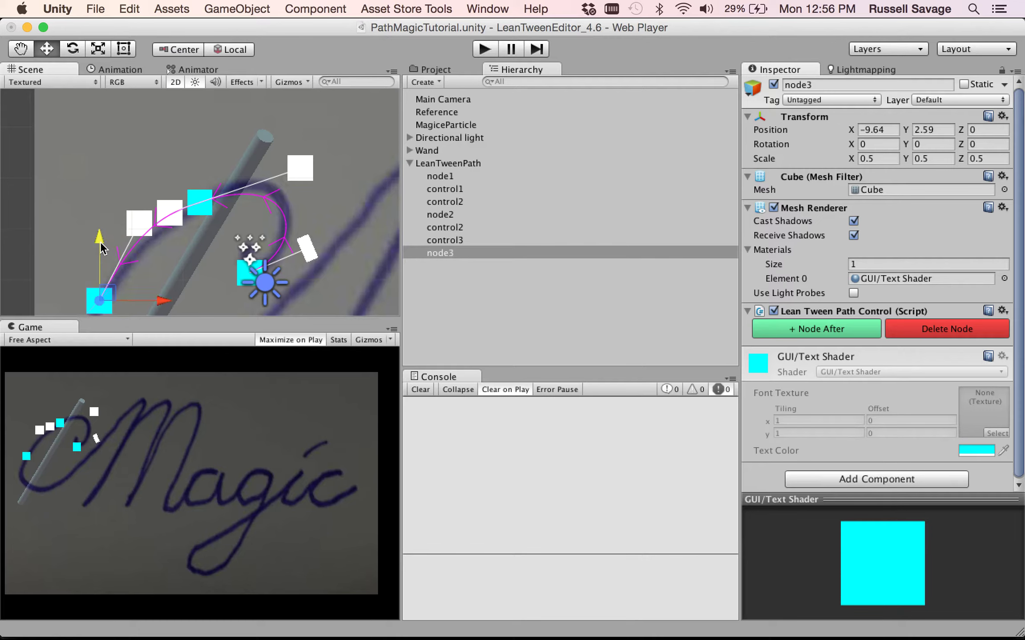
left_click(136, 221)
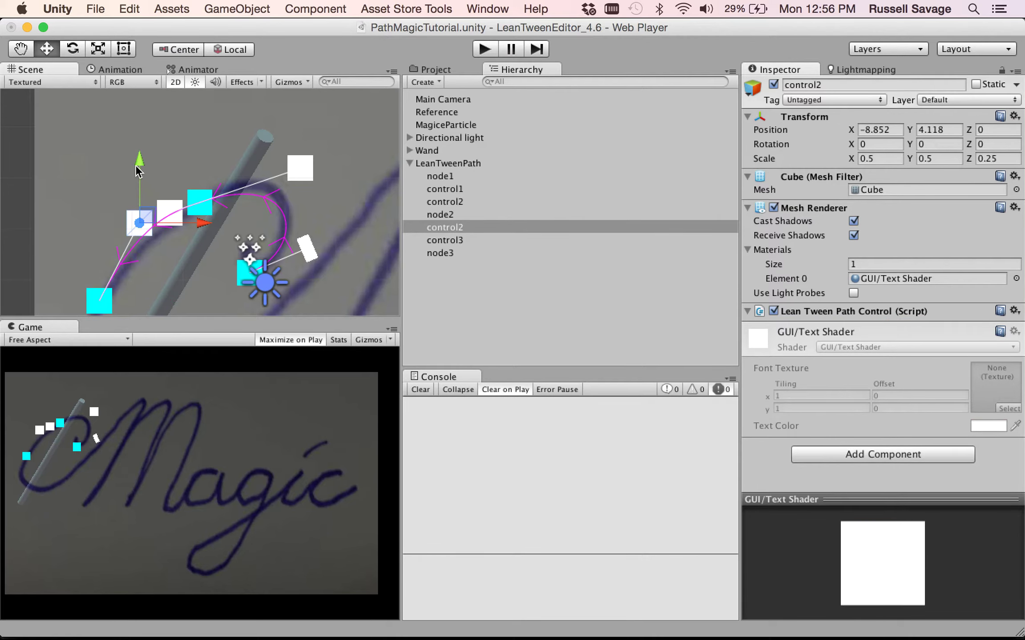
left_click_drag(139, 168, 143, 194)
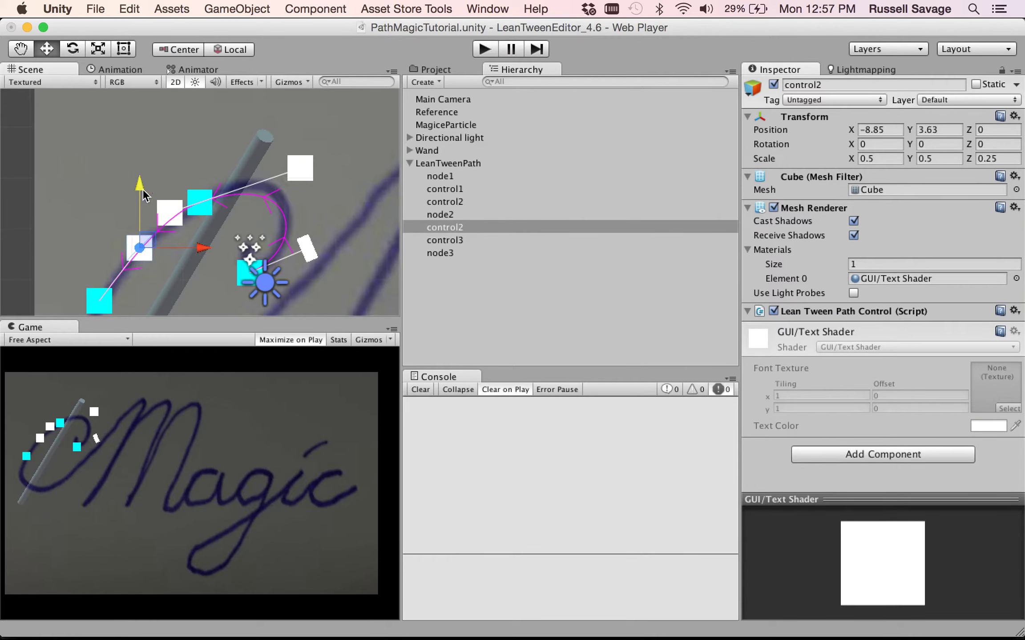
left_click(168, 212)
scroll(149, 232, "down", 3)
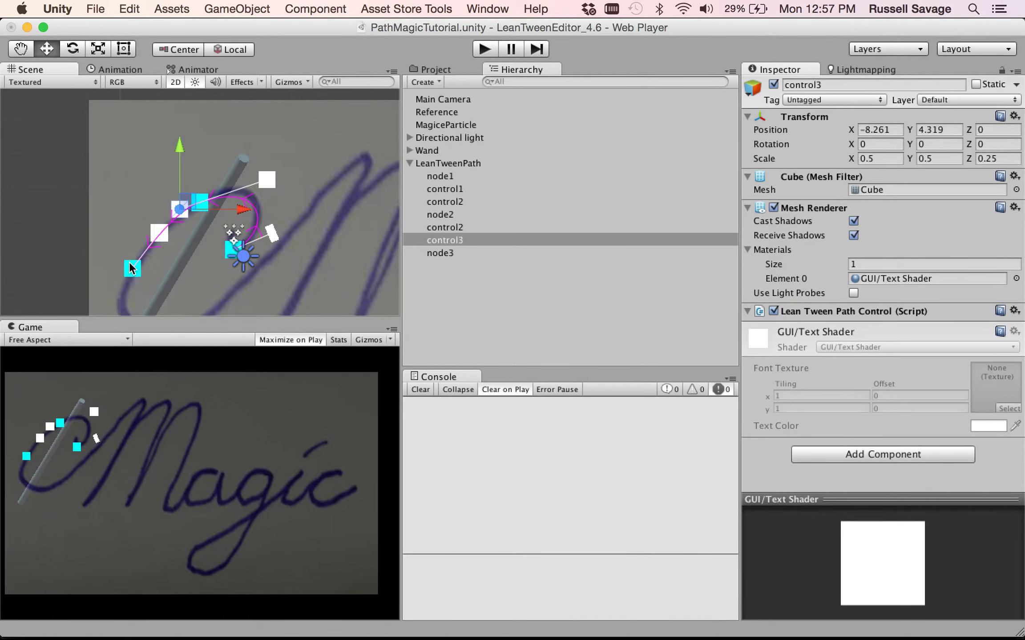
left_click(131, 268)
scroll(132, 268, "down", 4)
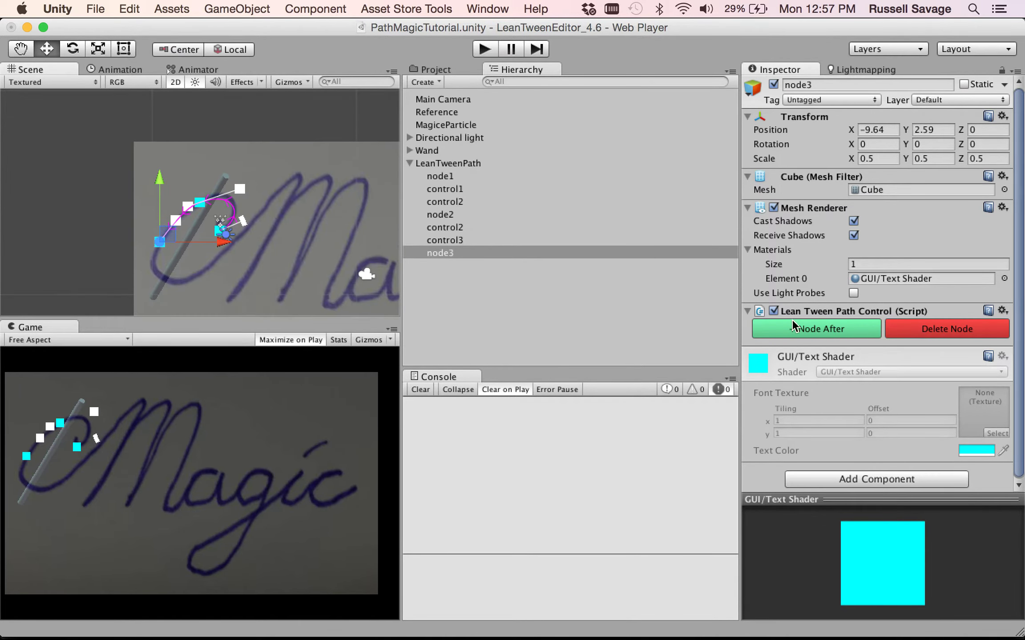
left_click(827, 335)
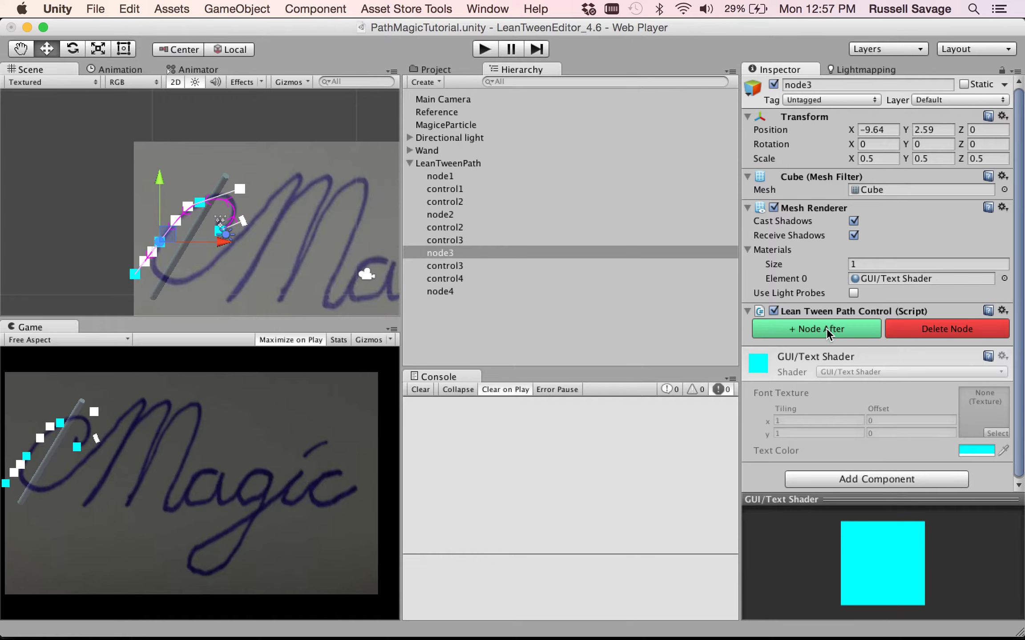
- Place node4 at X -8.54, Y 0.61 and lower control3 to reshape the curve
left_click(135, 274)
left_click_drag(174, 280, 208, 279)
left_click_drag(168, 214, 164, 229)
left_click_drag(235, 286, 253, 286)
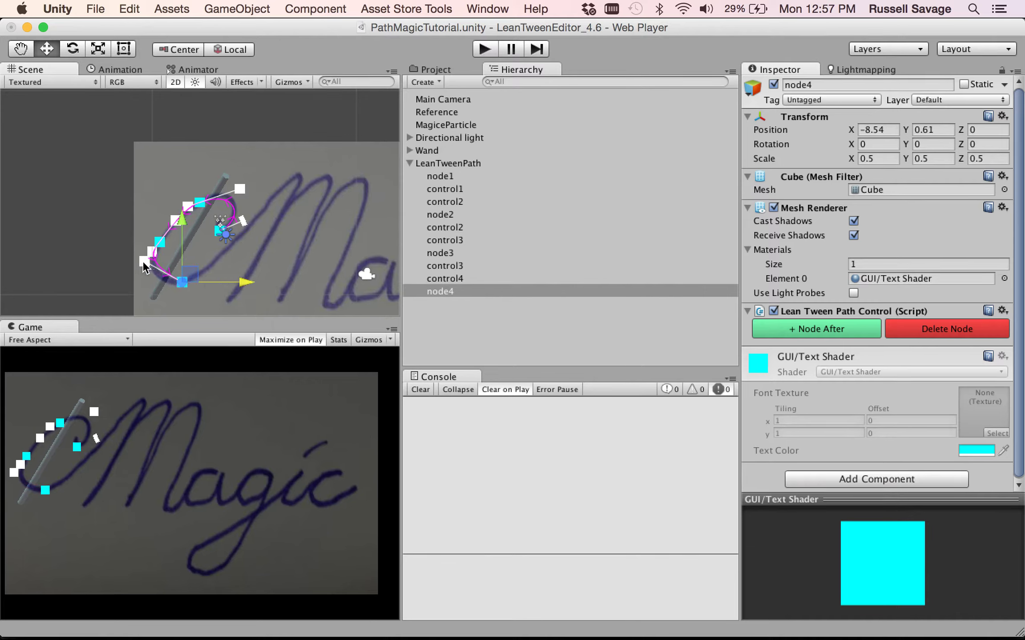
left_click(143, 262)
left_click_drag(142, 206, 140, 236)
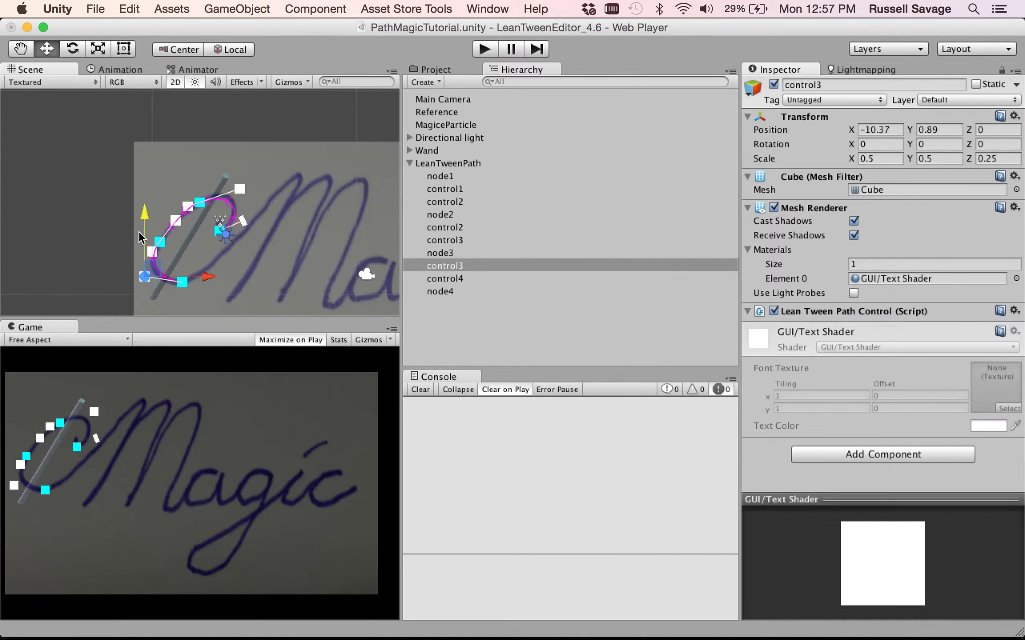
left_click(181, 283)
- Append a segment after node4 and raise node5 to Y 2.94
left_click(850, 330)
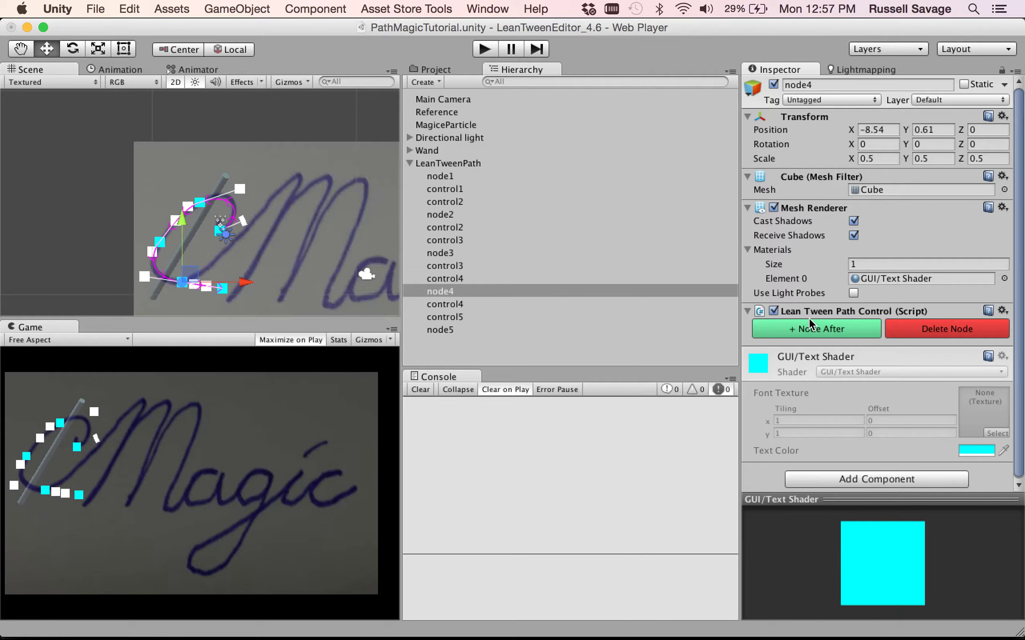
left_click_drag(221, 269, 287, 258)
left_click_drag(239, 205, 239, 184)
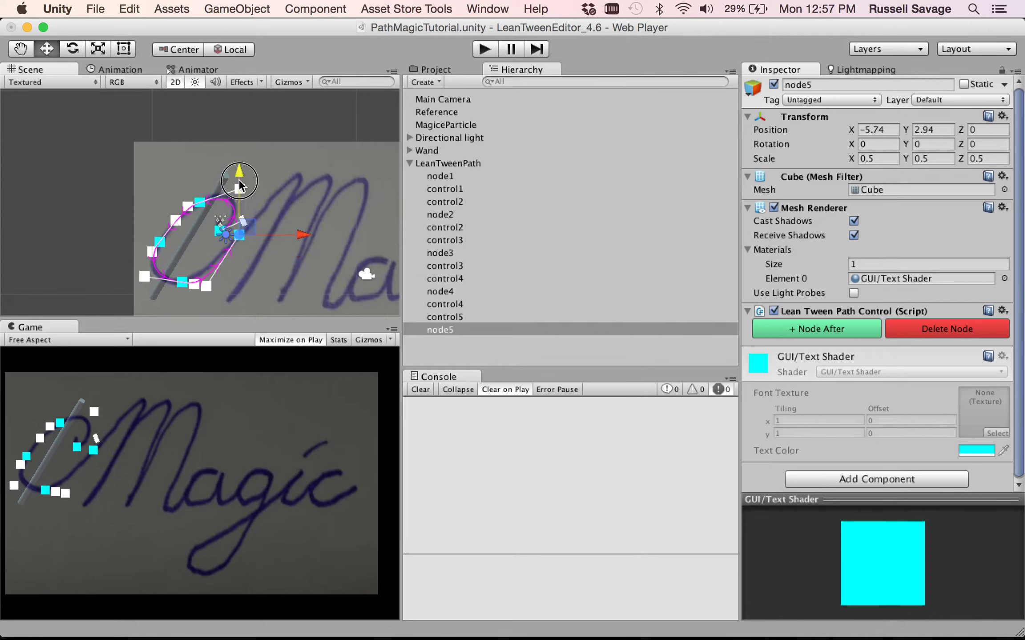
left_click(181, 283)
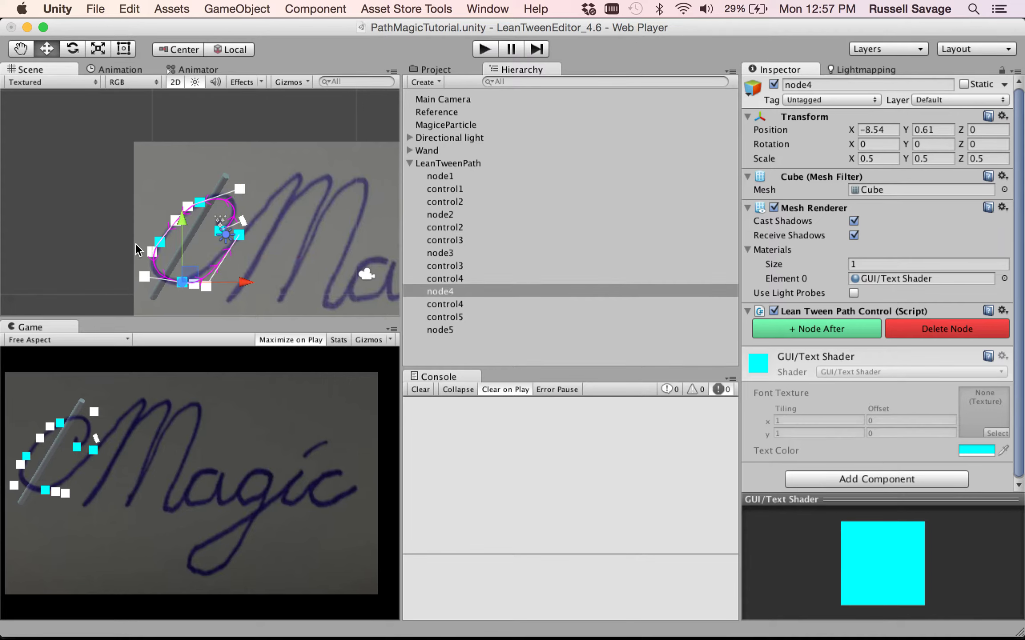
left_click(161, 244)
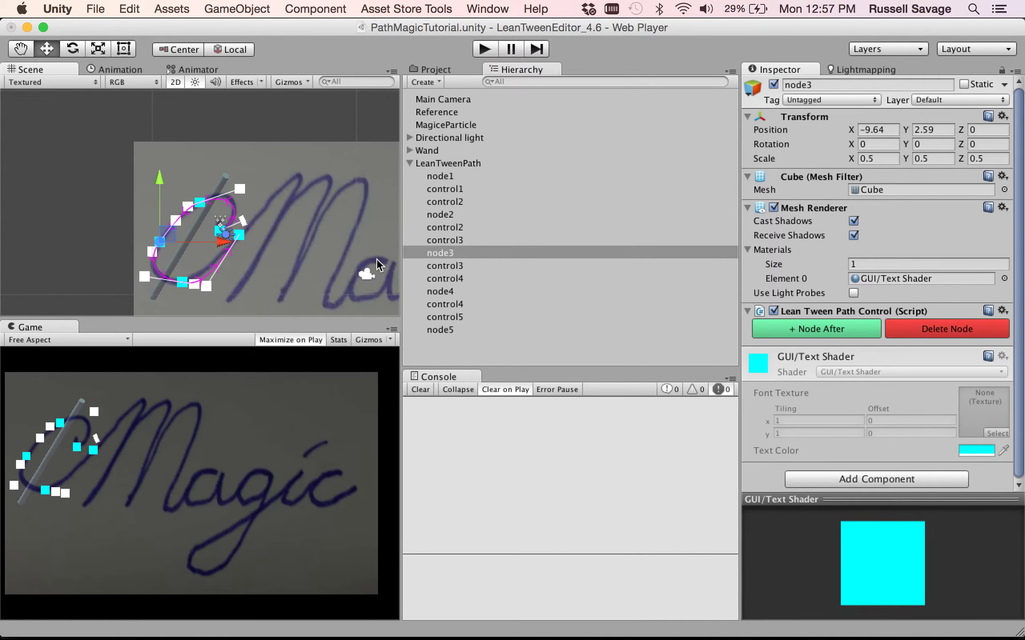
- Delete node3, then move control2 to Y 1.17 and slightly right
left_click(940, 332)
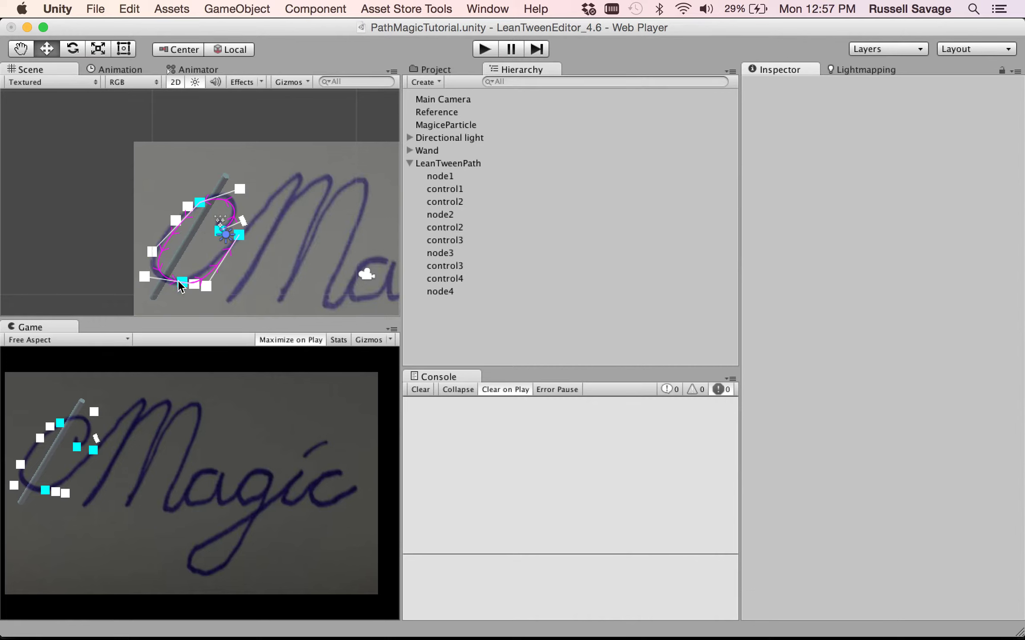
left_click(182, 281)
scroll(165, 259, "up", 3)
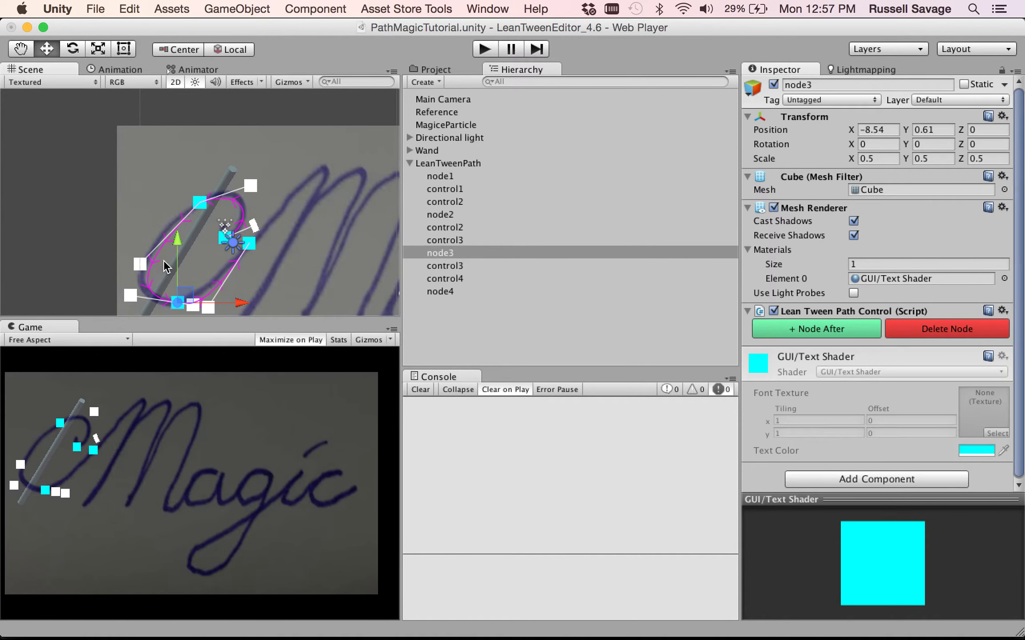
left_click(129, 295)
left_click_drag(129, 263, 129, 255)
left_click_drag(190, 289, 200, 289)
- Set control3 to X -10.37, Y 3.27 and node3 to X -9.38, then zoom out
left_click(139, 264)
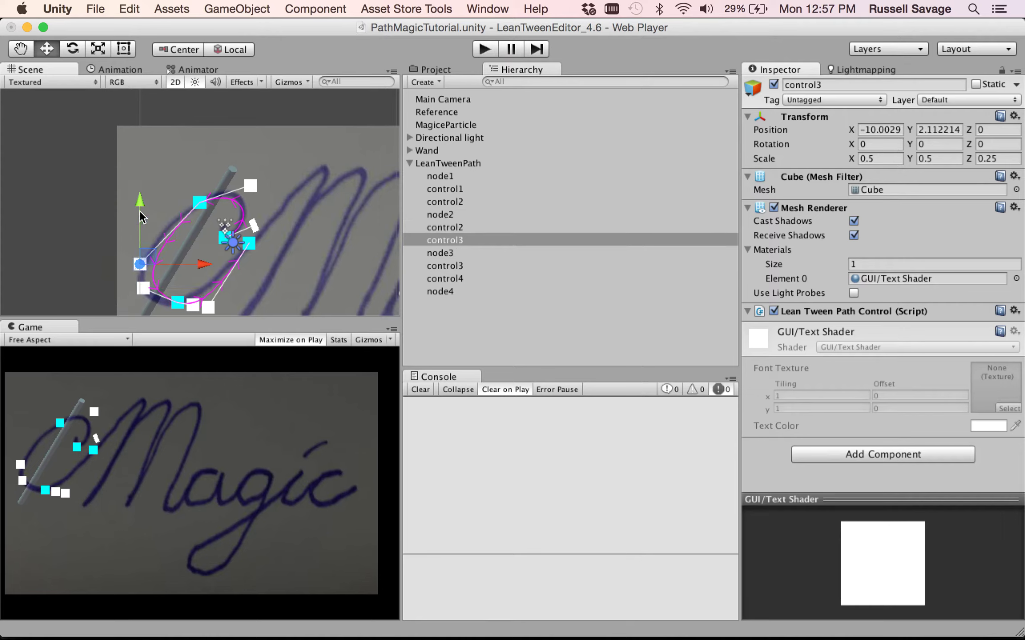
left_click_drag(140, 210, 134, 179)
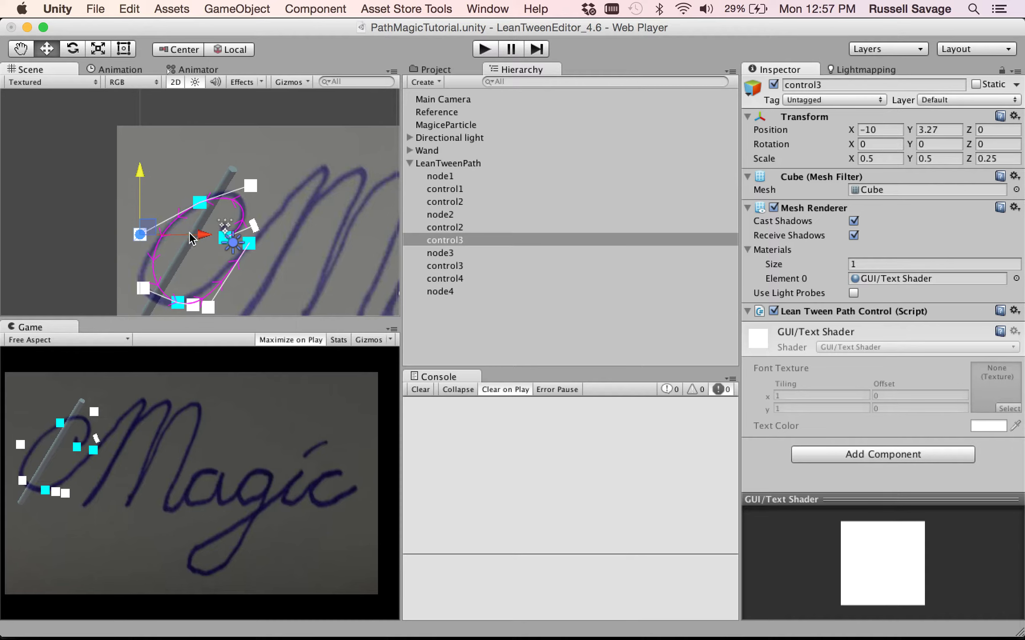
left_click_drag(192, 236, 183, 235)
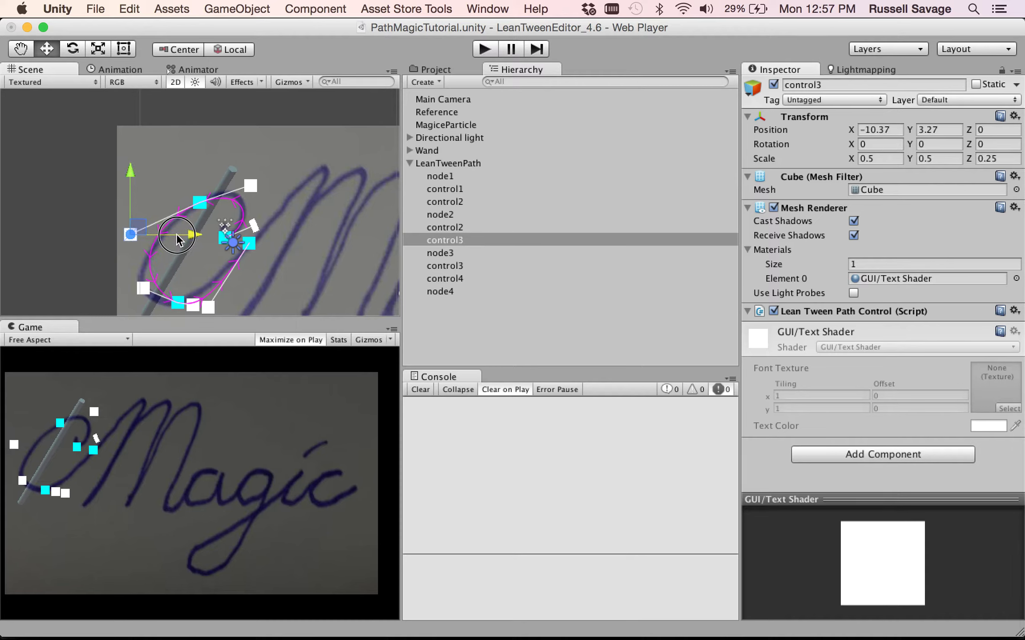
left_click(179, 304)
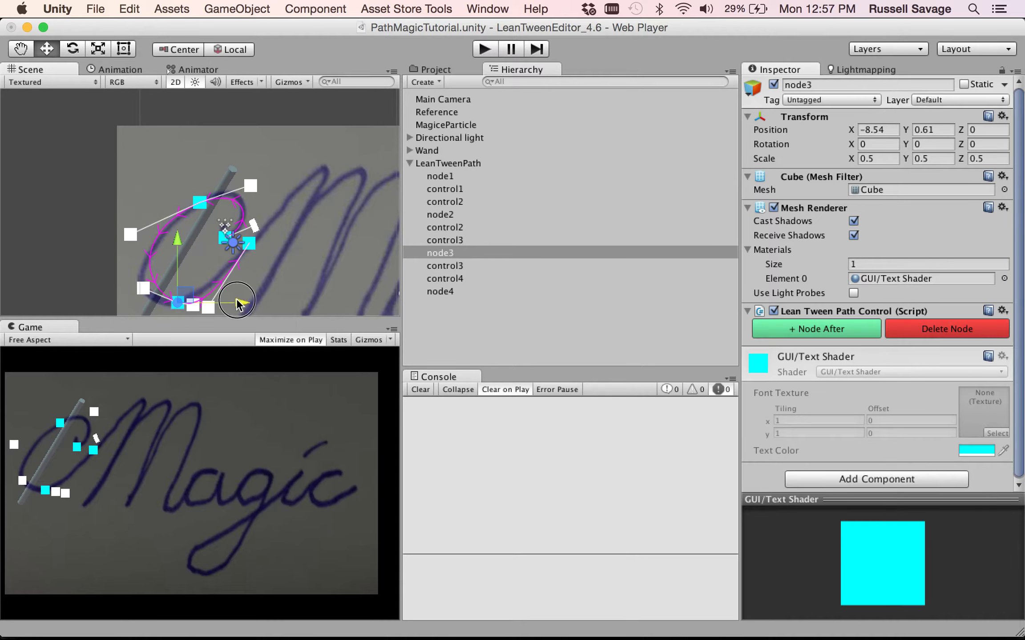
mouse_move(235, 302)
left_mouse_down()
mouse_move(211, 305)
mouse_move(220, 307)
left_mouse_up()
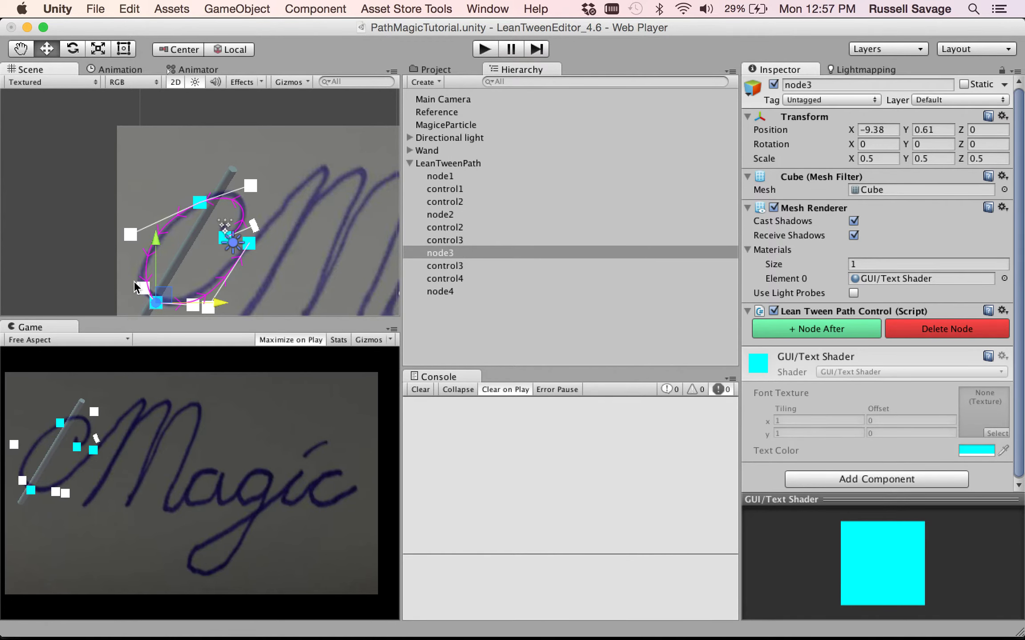
left_click(136, 288)
left_click(142, 288)
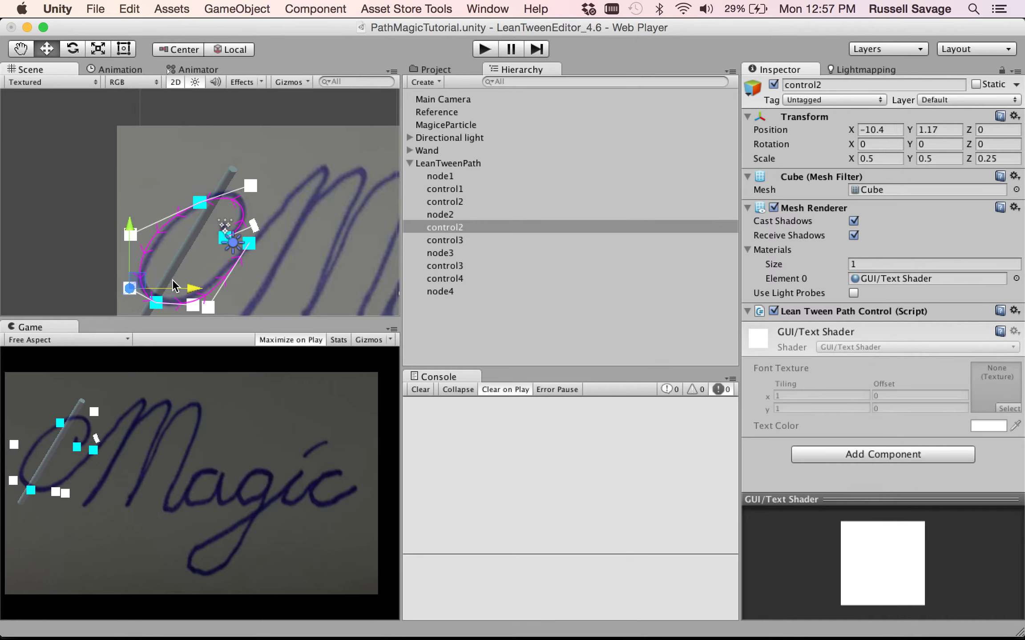
scroll(171, 274, "down", 5)
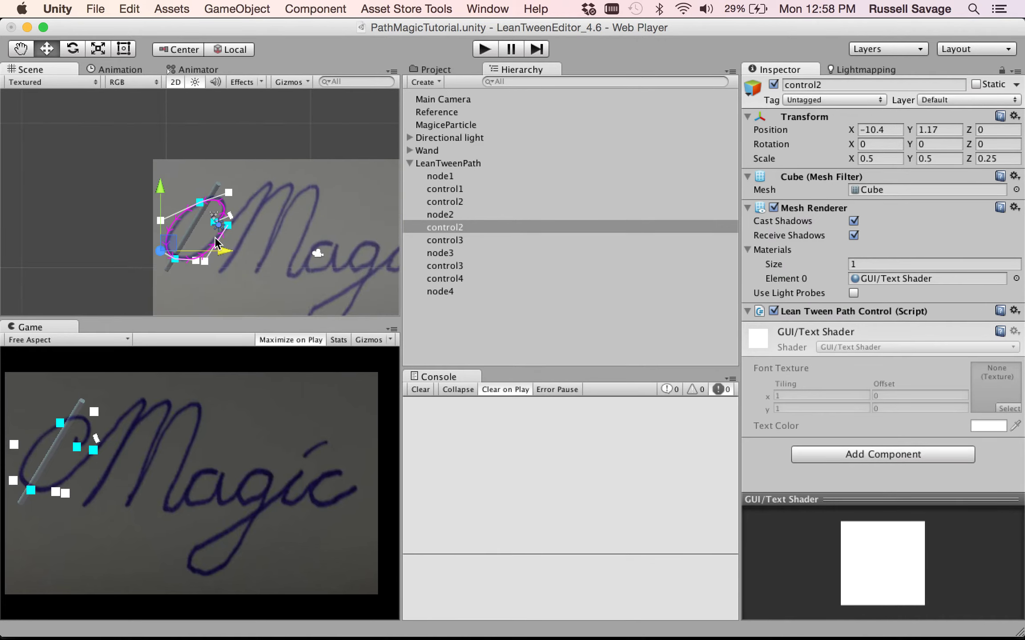
scroll(279, 246, "down", 3)
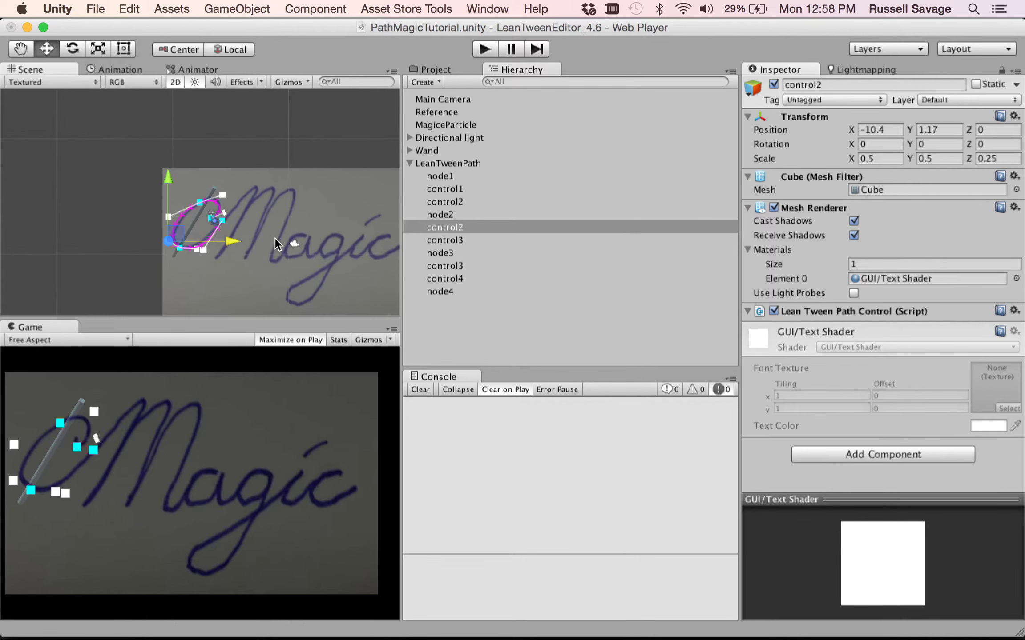
- Select MagiceParticle and search Add Component for 'Visual'
left_click(462, 163)
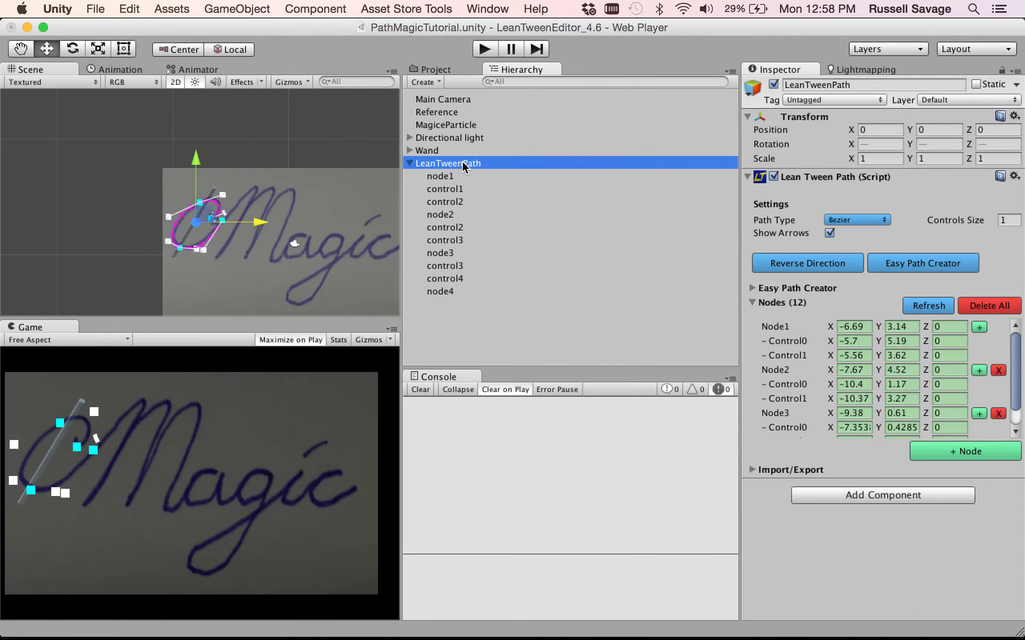
left_click(463, 125)
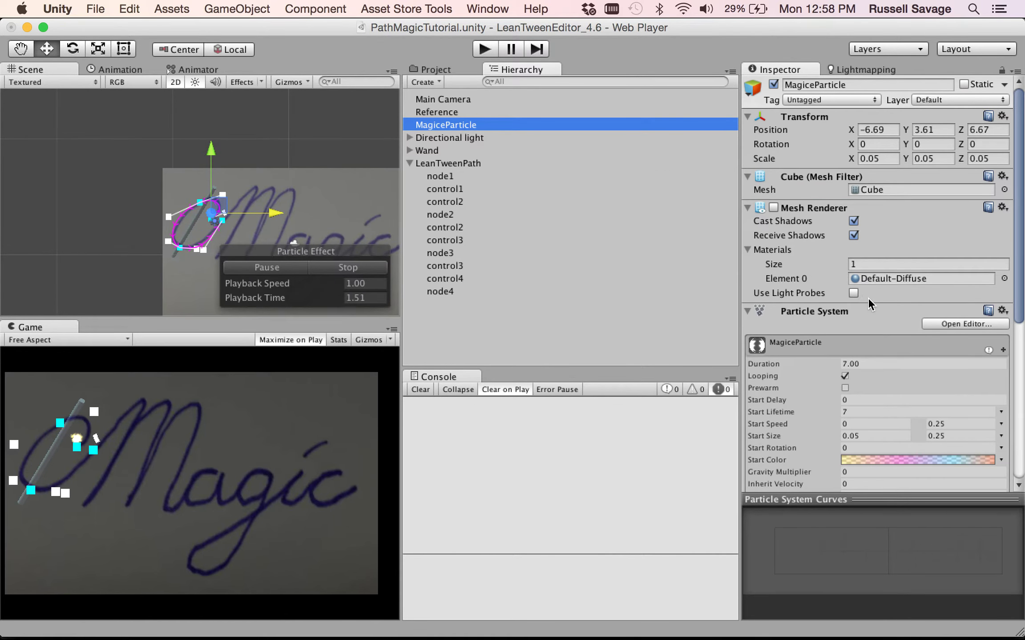
scroll(867, 304, "down", 5)
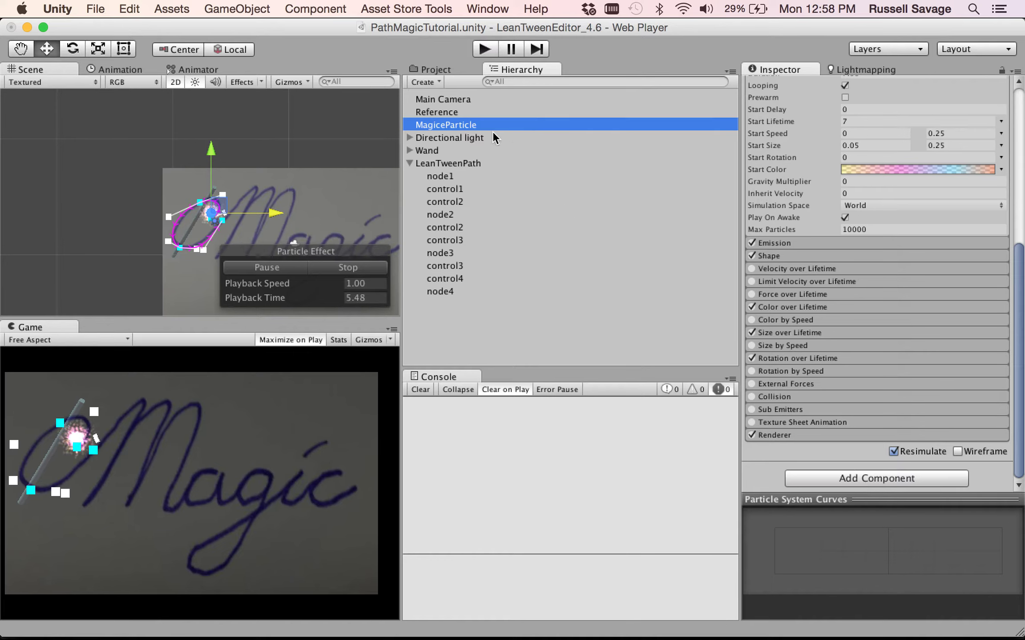
left_click(901, 480)
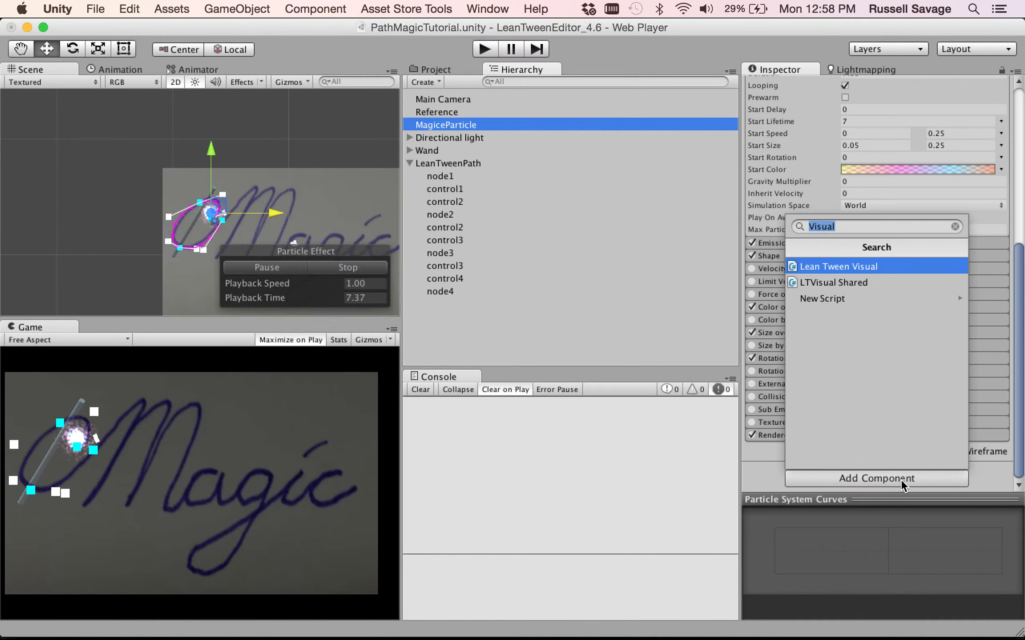
- Add Lean Tween Visual to MagiceParticle with a new group and a move (bezier) tween
left_click(867, 269)
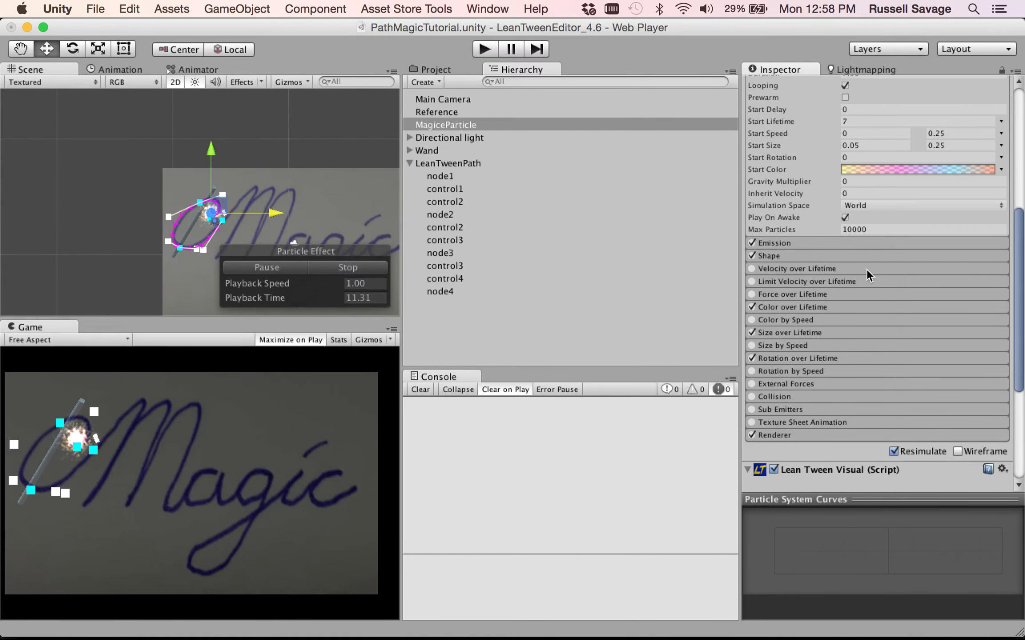
scroll(866, 269, "down", 5)
left_click(814, 305)
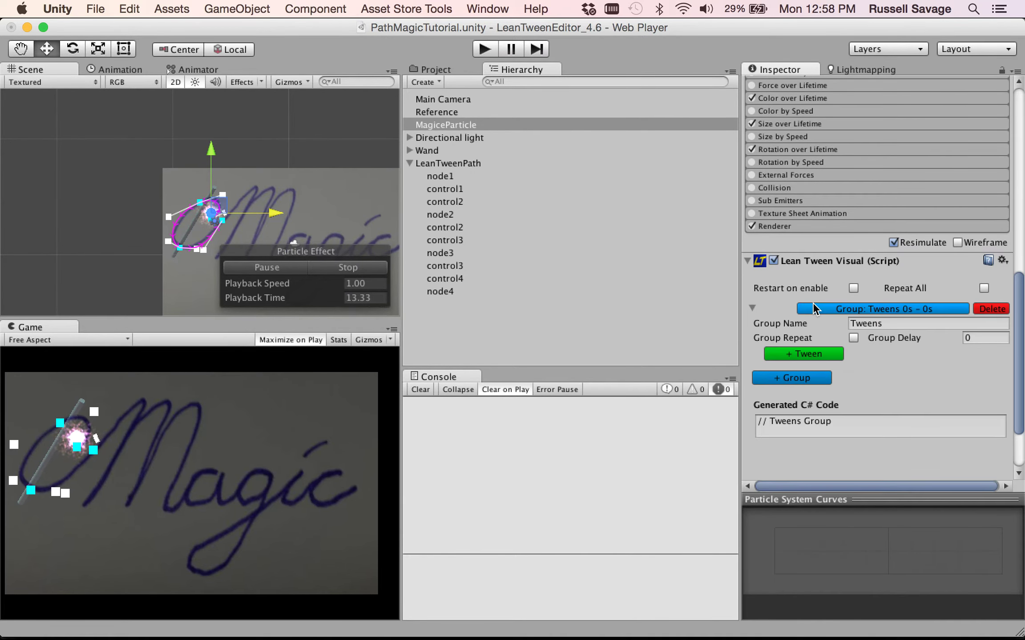
left_click(815, 355)
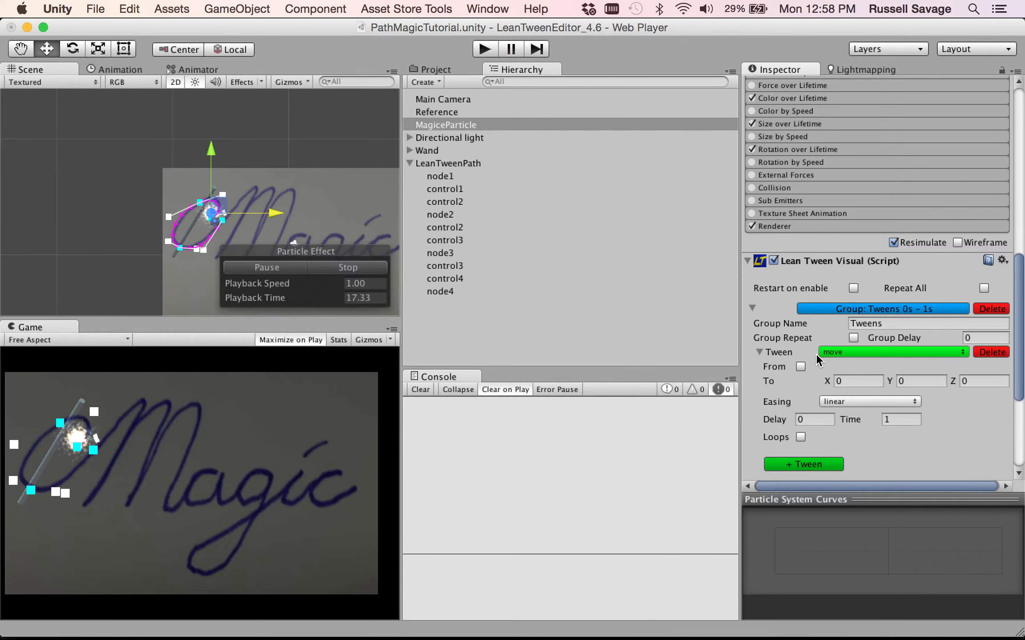
left_click(839, 352)
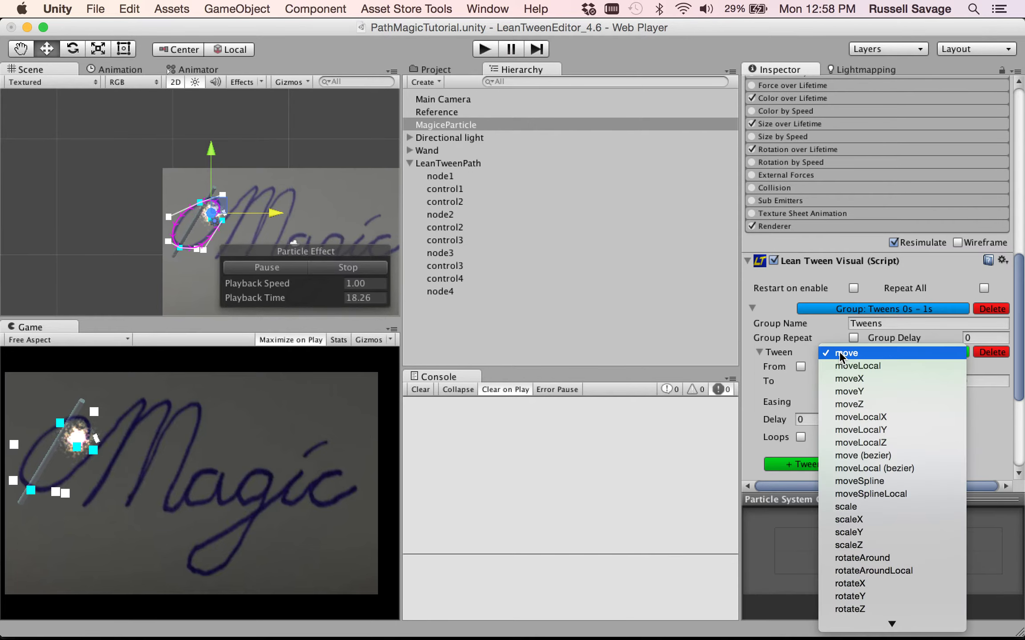
left_click(863, 451)
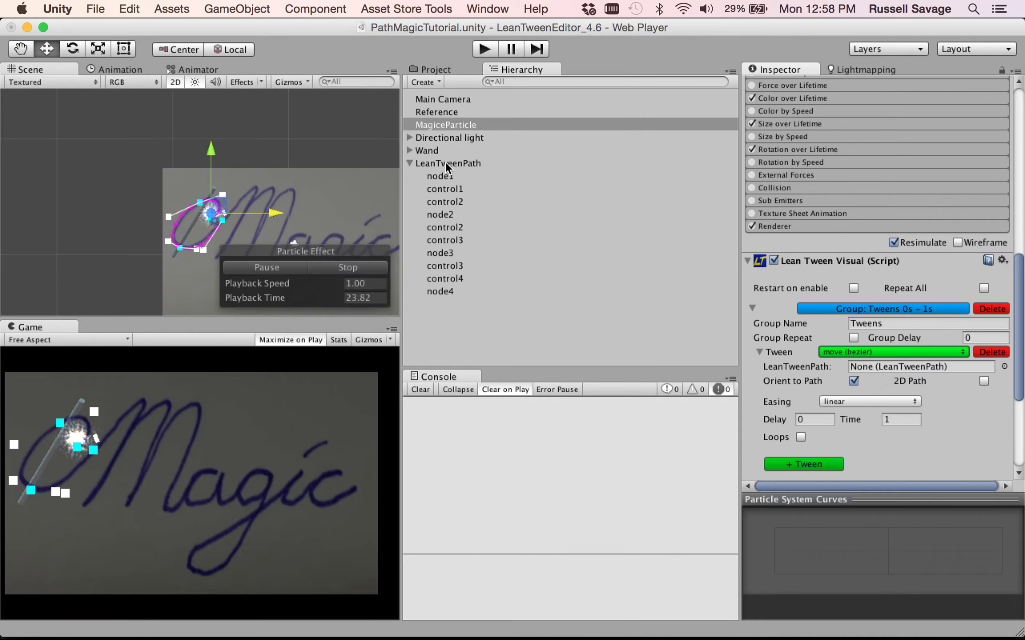
- Link the tween to LeanTweenPath with easeInQuart easing and run the scene
left_click_drag(445, 162, 908, 367)
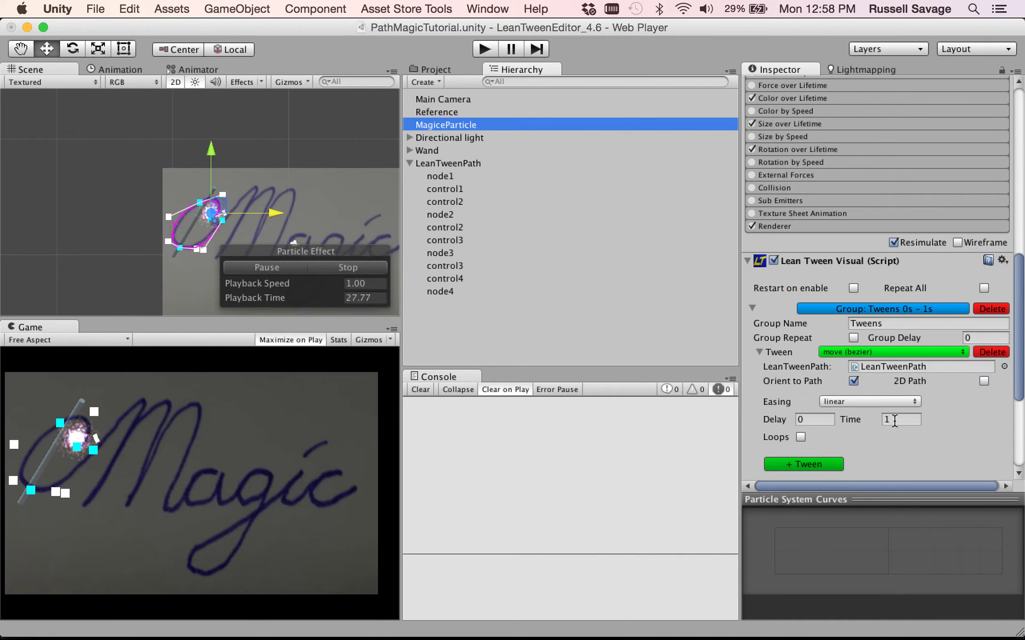
left_click(873, 401)
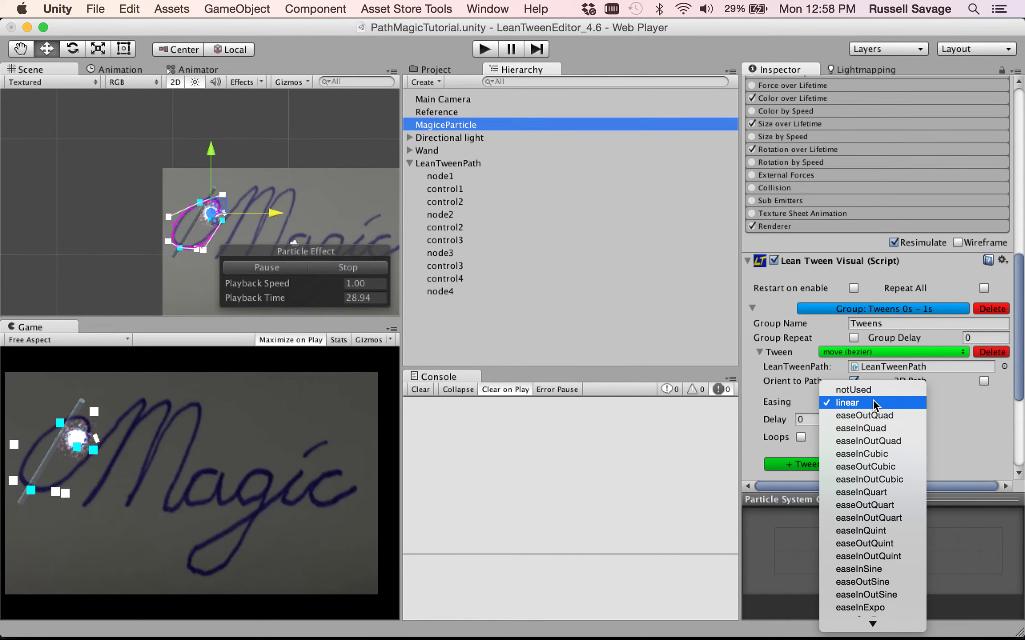
left_click(878, 494)
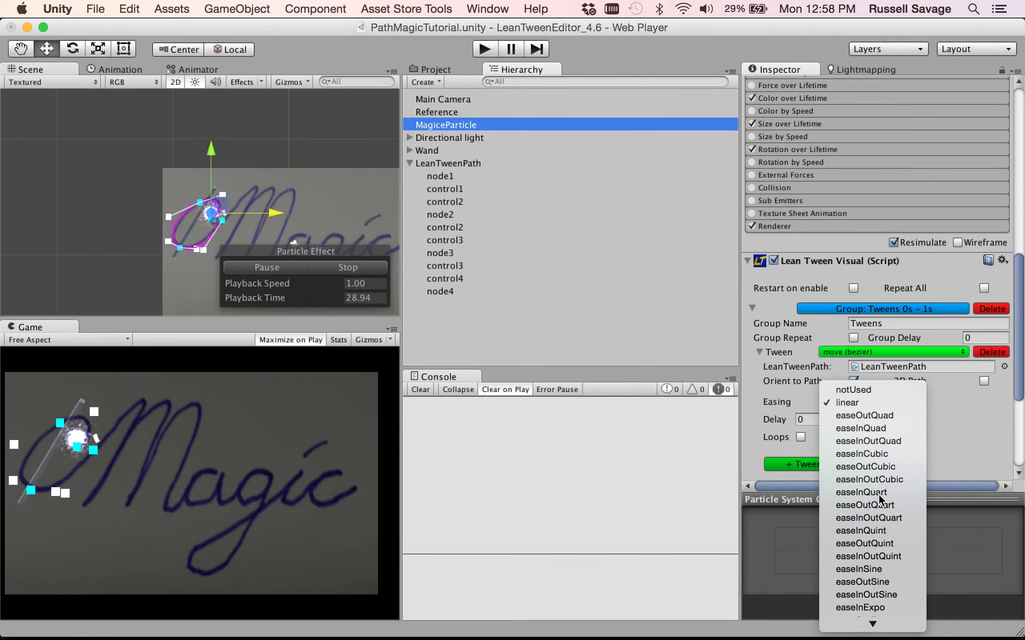
scroll(907, 435, "down", 5)
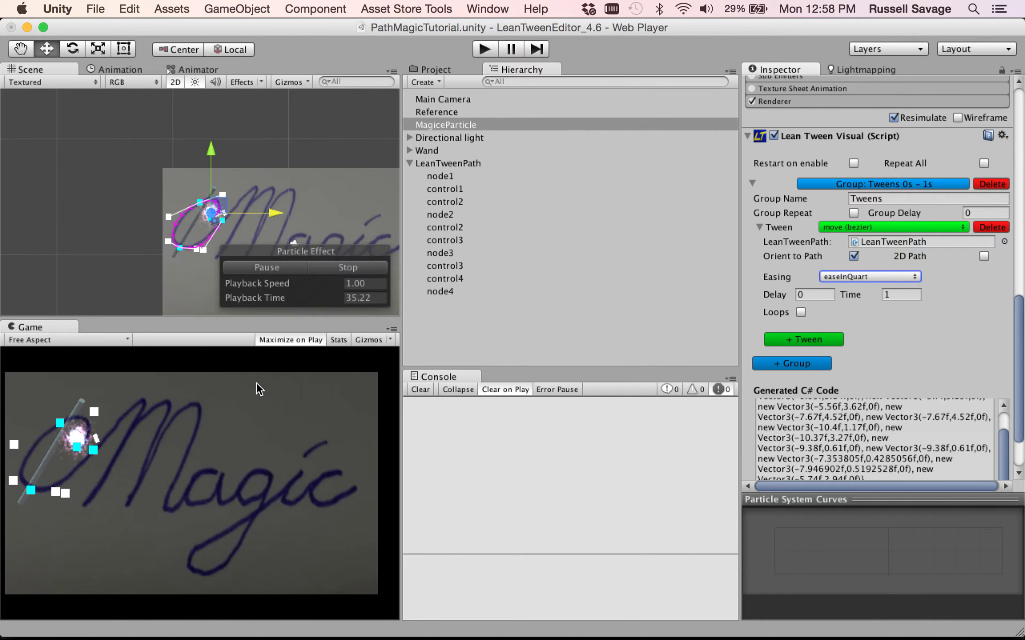
left_click(489, 49)
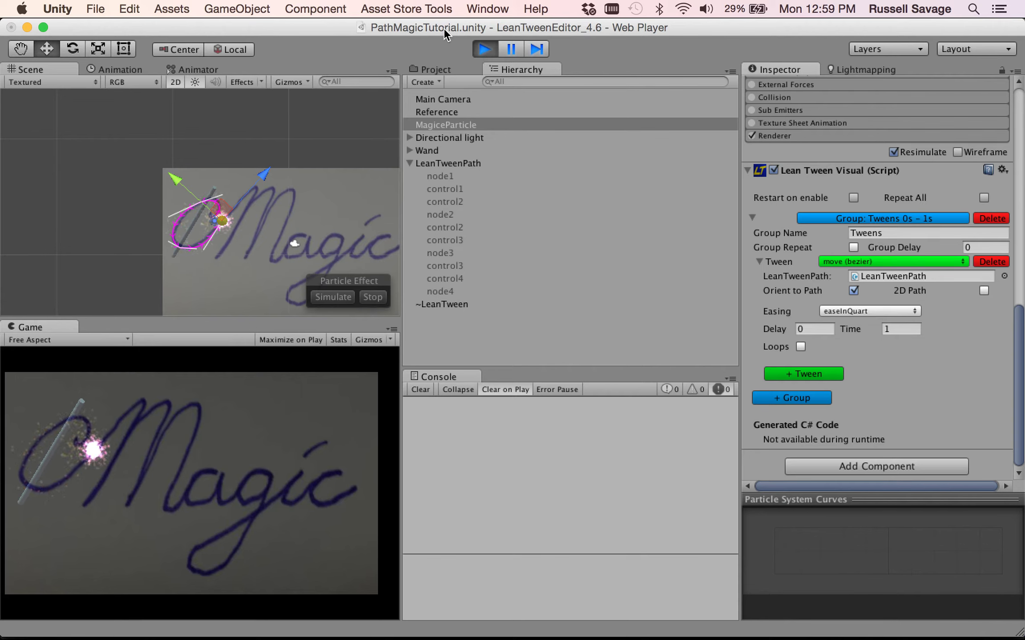
- Stop play mode after the particle travels the path, then select LeanTweenPath
left_click(481, 48)
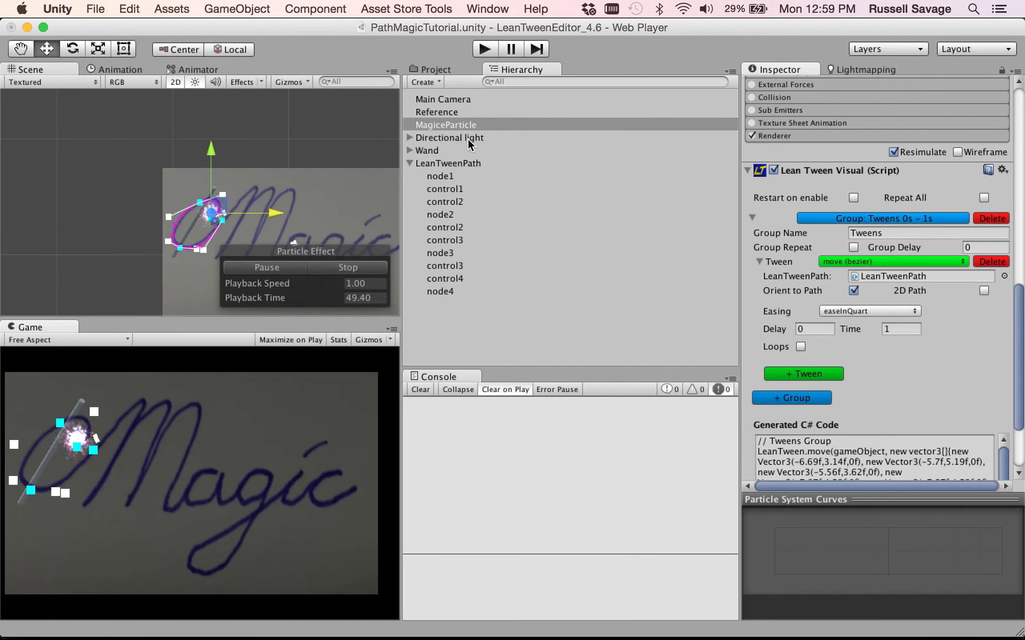
left_click(453, 164)
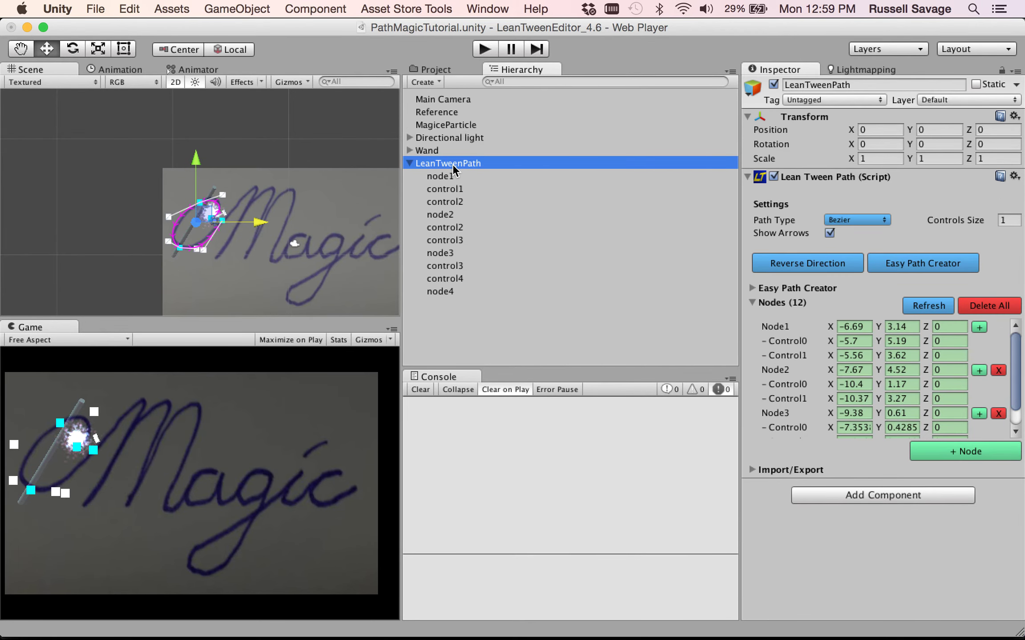
- Expand Easy Path Creator and check the shape list, leaving Rectangle Rounded selected
scroll(1010, 389, "down", 2)
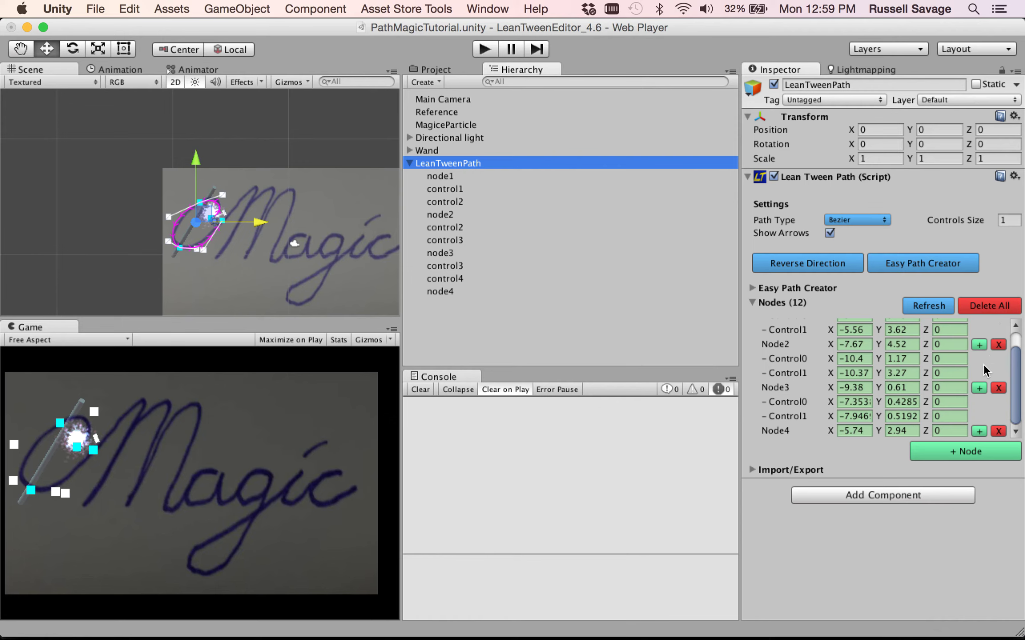
scroll(983, 363, "up", 2)
scroll(983, 364, "down", 2)
left_click(900, 265)
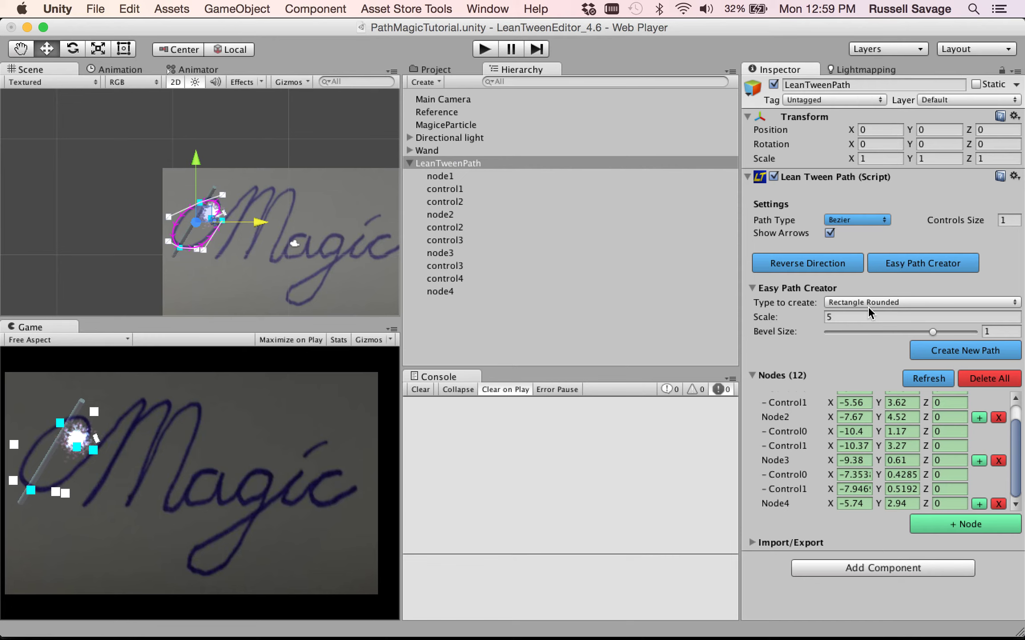
left_click(879, 303)
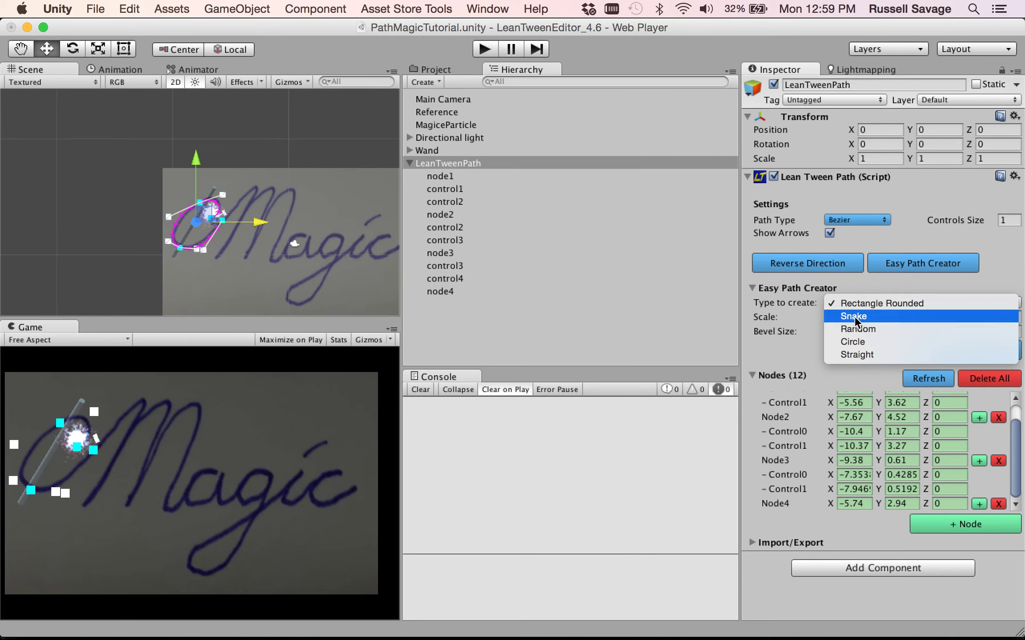
left_click(781, 357)
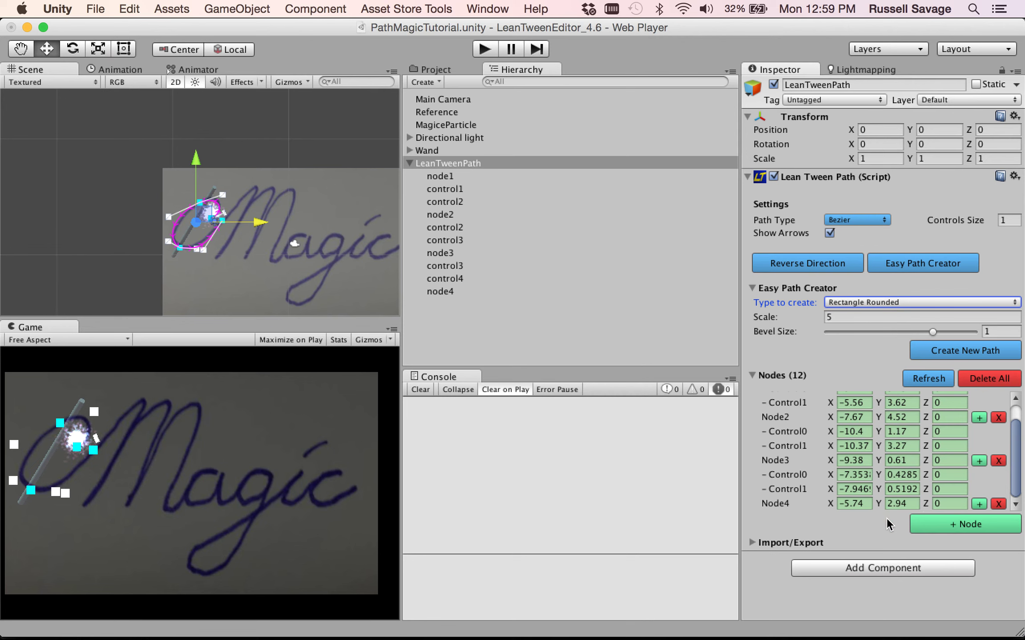
- Expand Import/Export, select the path's exported C# code and the Import field, then switch to QuickTime Player
left_click(752, 542)
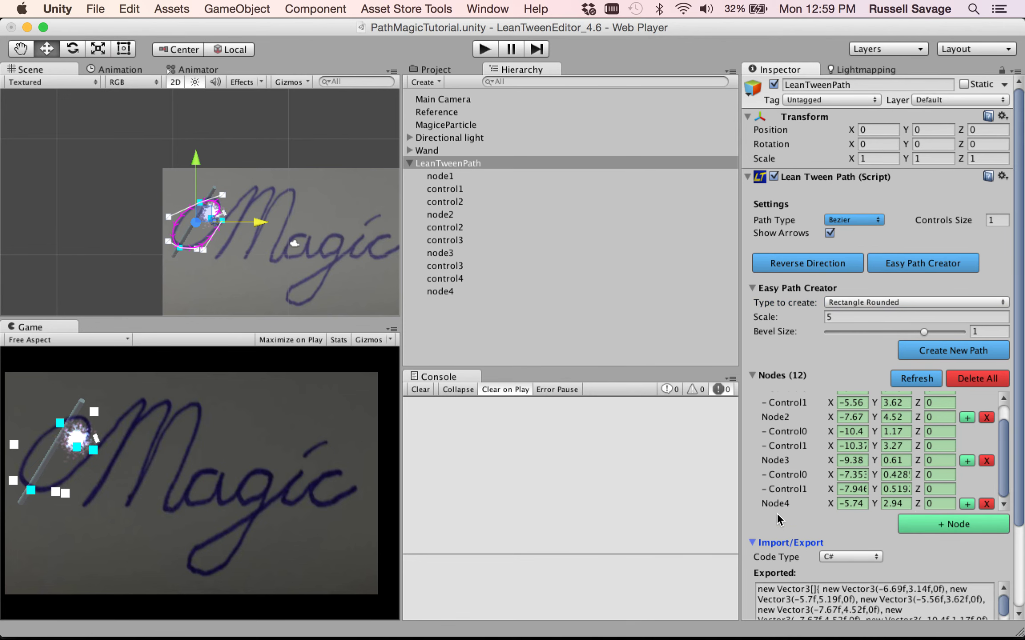
scroll(776, 513, "down", 3)
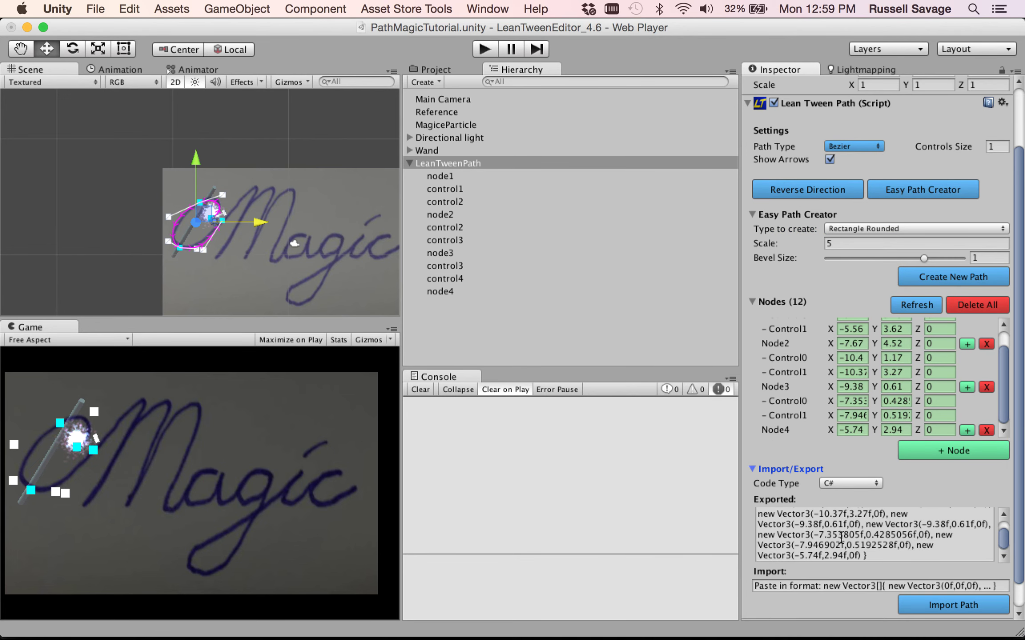
left_click(864, 538)
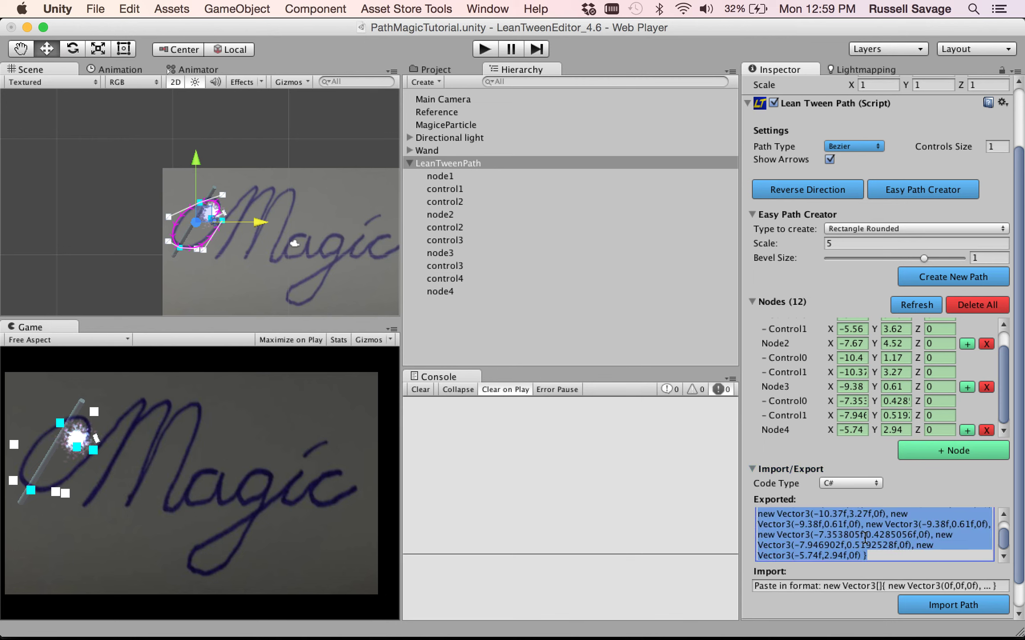
left_click(844, 584)
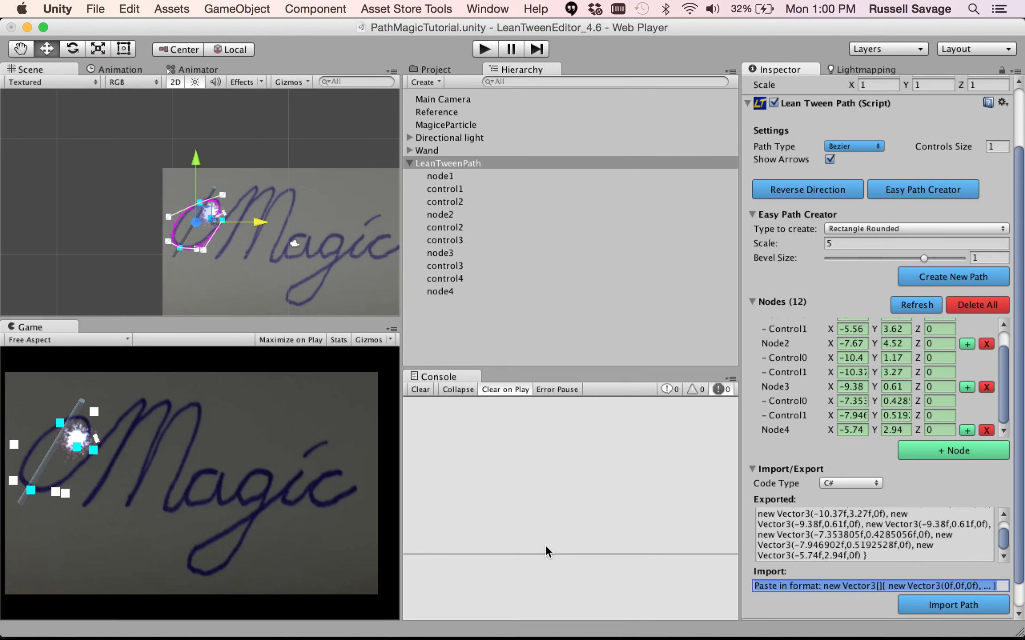
key("super+Tab")
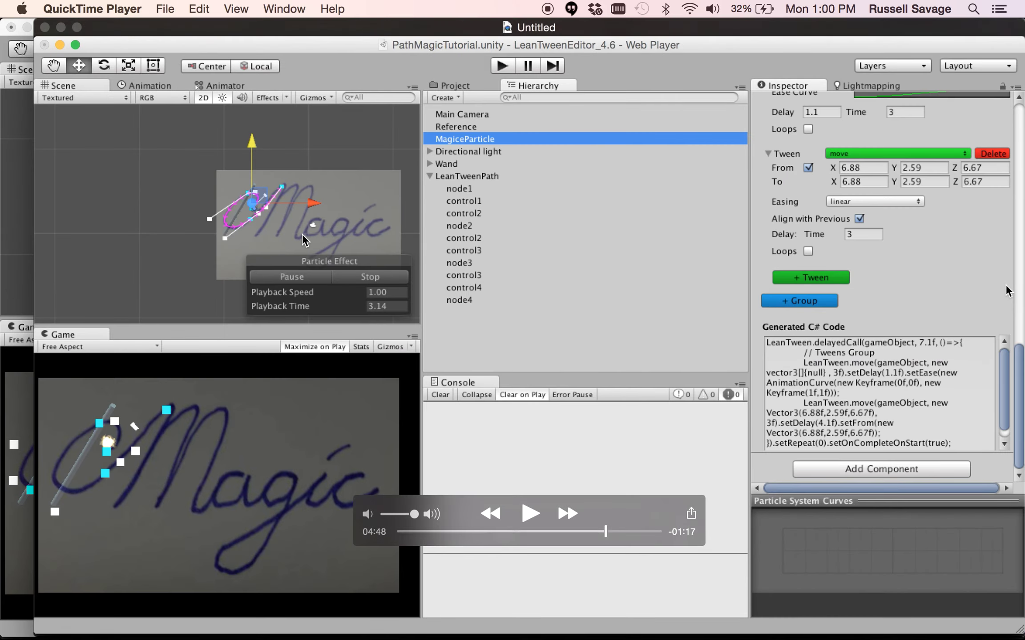